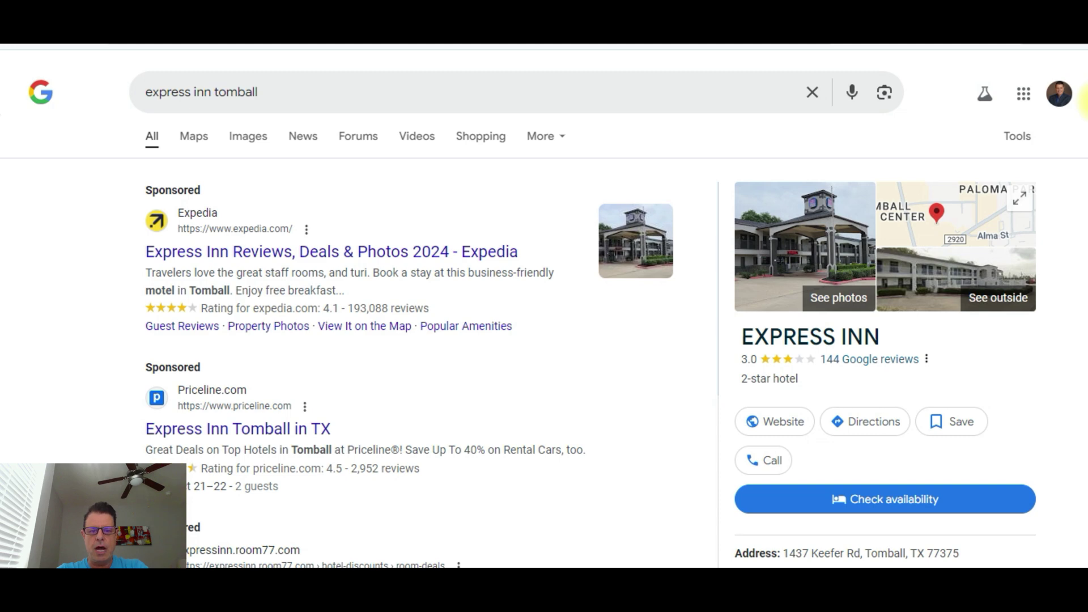
# Look over the current results, then switch to The Pensacola Beach Resort search results
pyautogui.scroll(-10, 1084, 99)
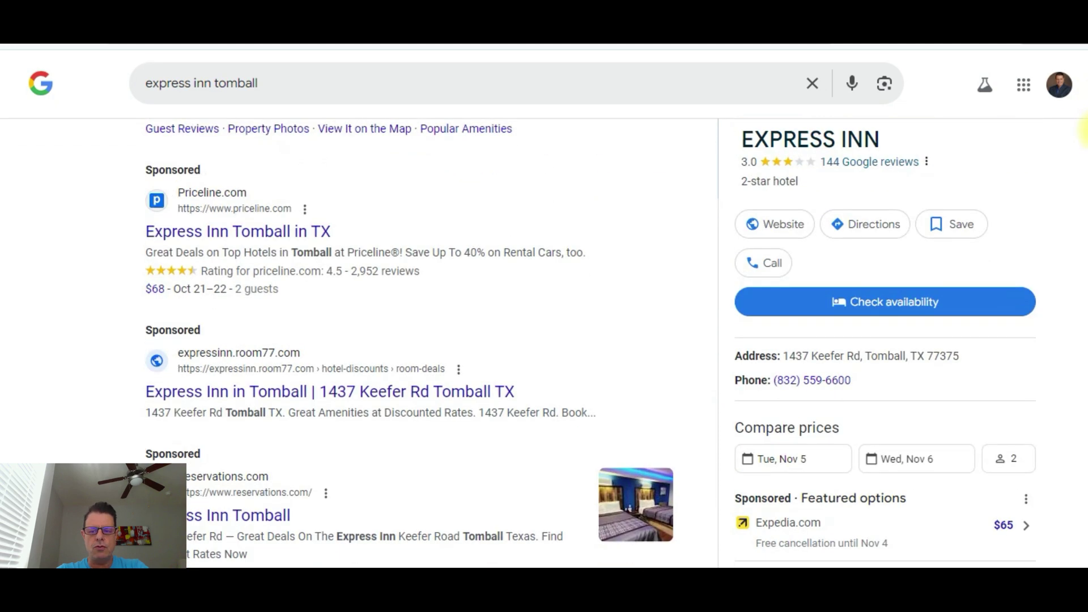
pyautogui.scroll(-9, 1084, 181)
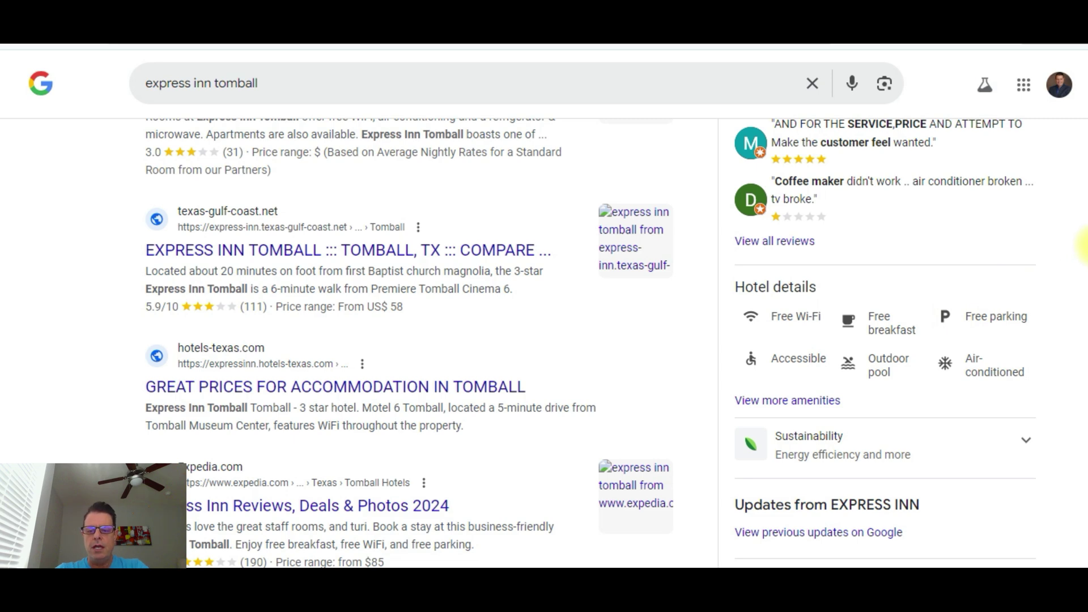
pyautogui.scroll(-7, 1084, 247)
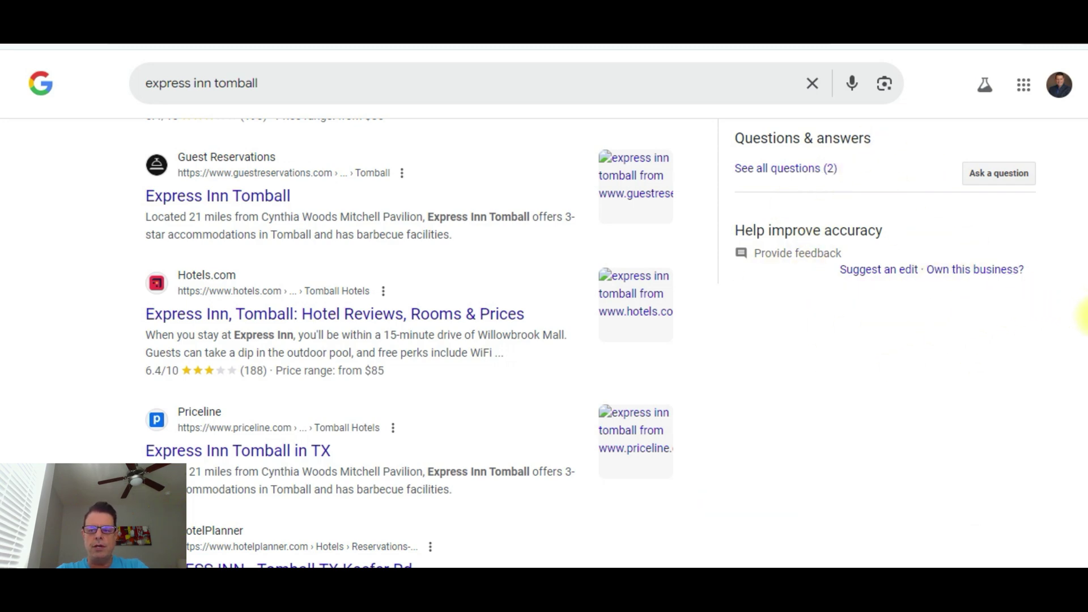
pyautogui.scroll(5, 1080, 283)
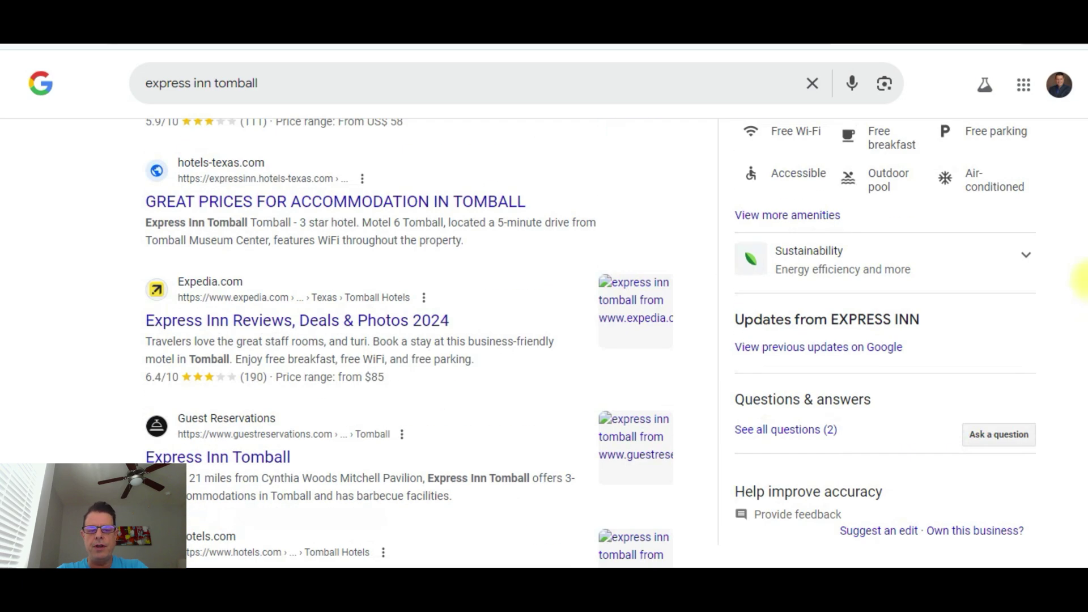
pyautogui.scroll(5, 1084, 260)
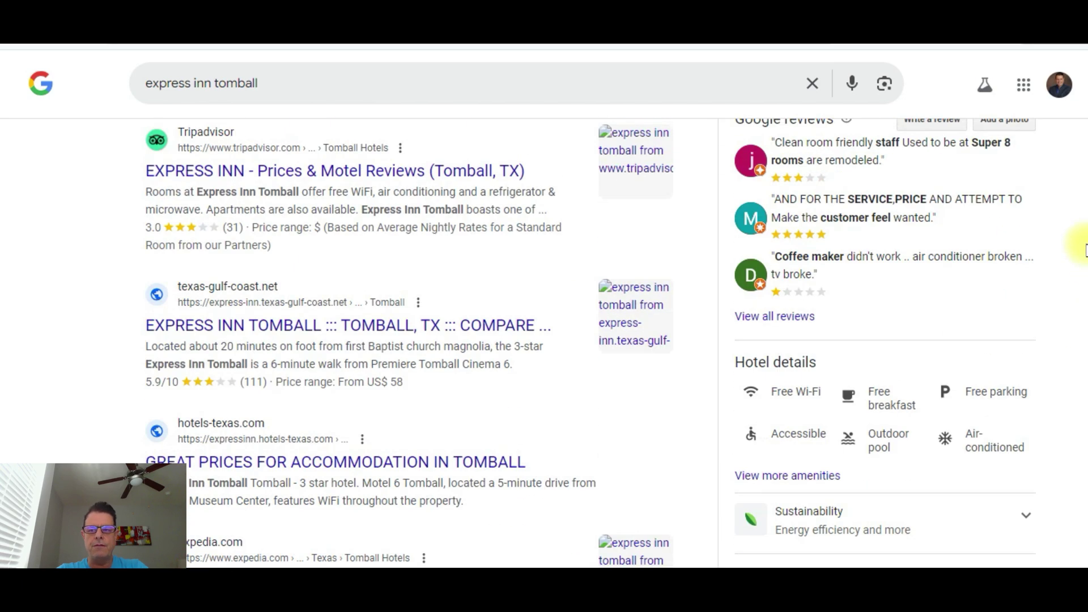
pyautogui.scroll(15, 1084, 249)
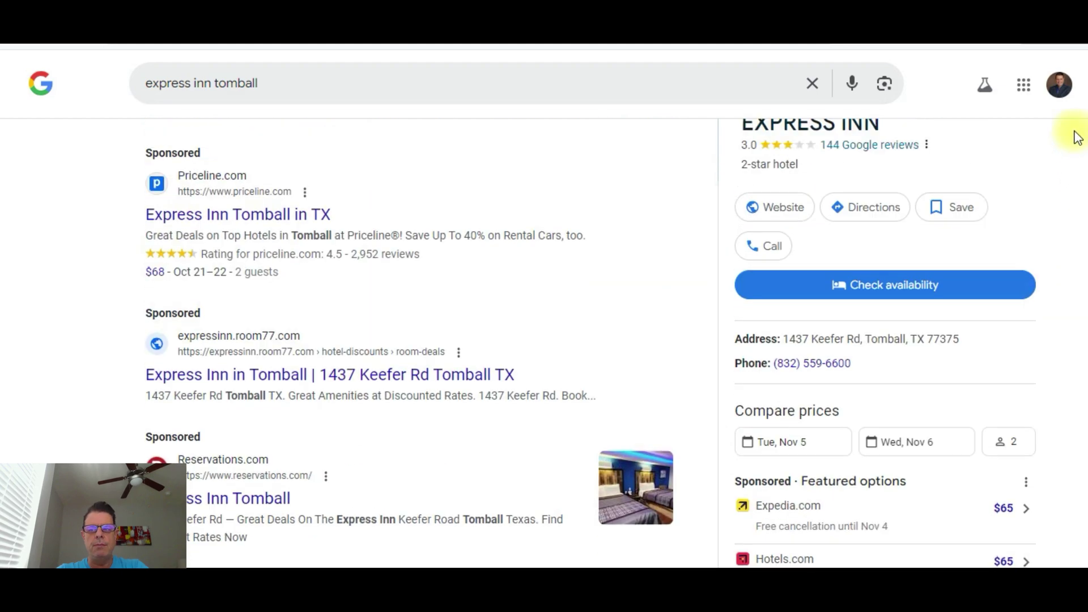
pyautogui.scroll(5, 1077, 138)
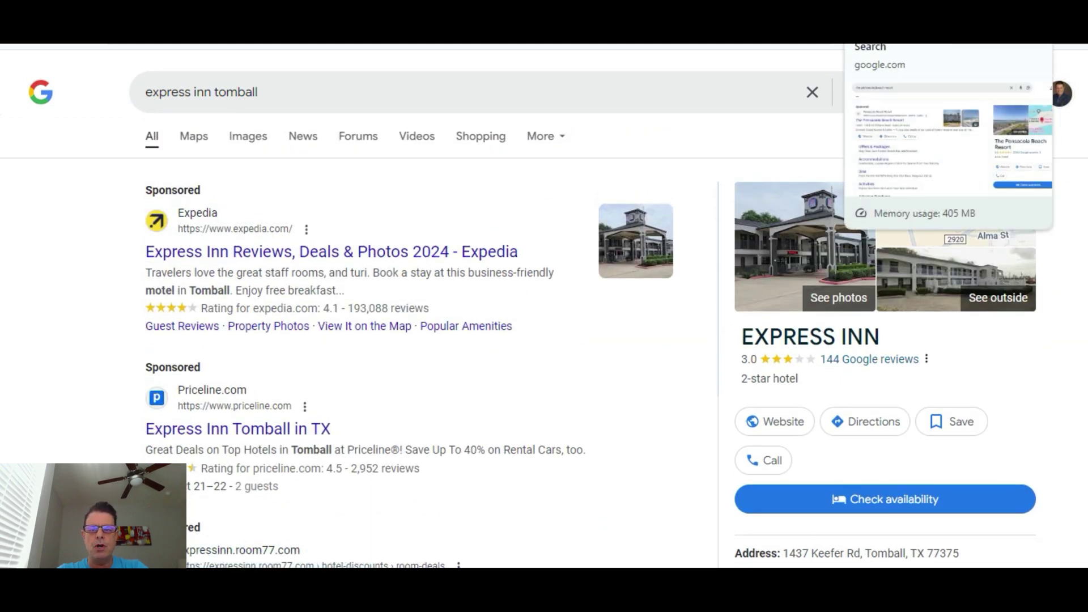
pyautogui.click(907, 25)
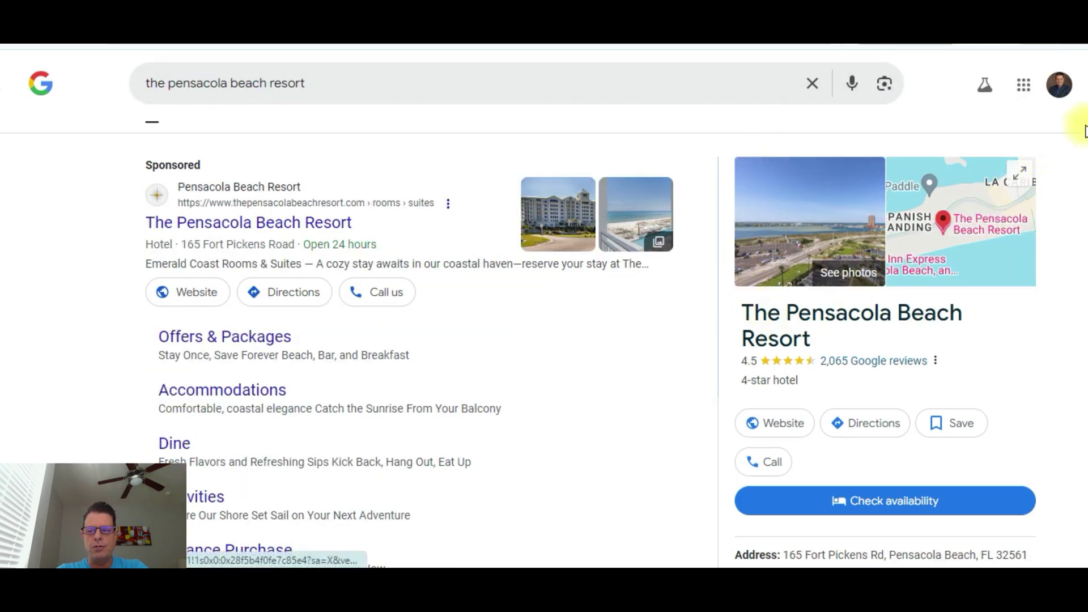
# Advance the resort's updates carousel two posts and open the Sep 3, 2024 itinerary update
pyautogui.moveTo(1083, 122); pyautogui.dragTo(1084, 275)
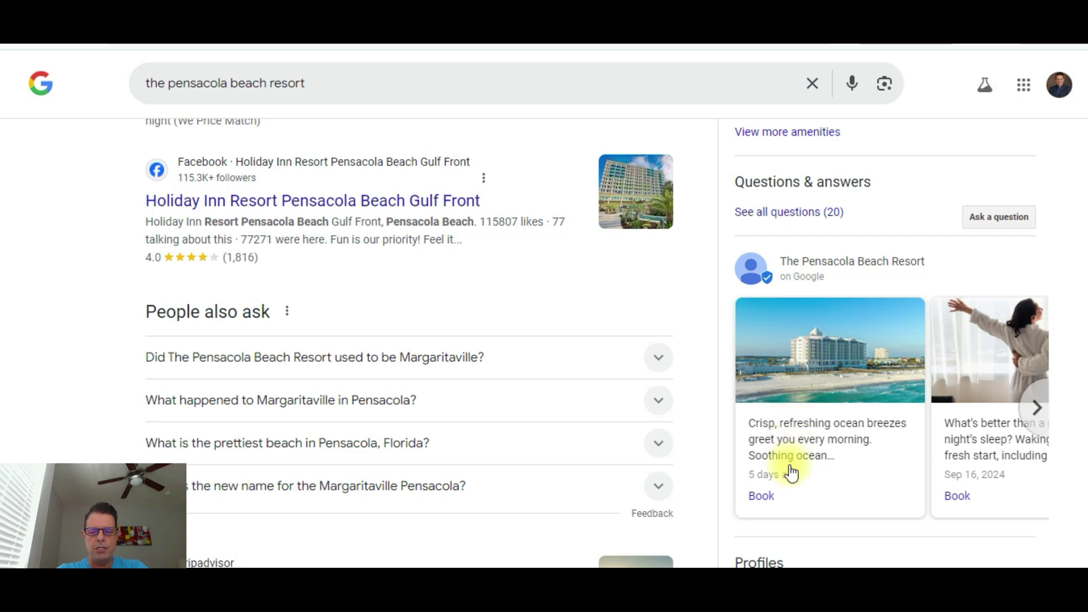
pyautogui.click(1038, 413)
pyautogui.click(1037, 411)
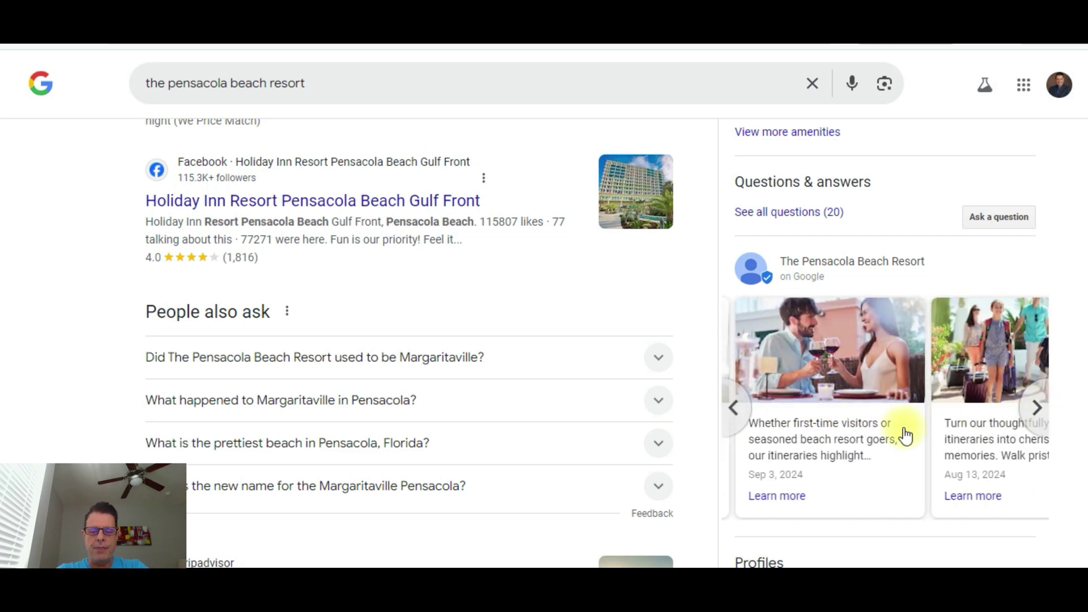
pyautogui.click(855, 428)
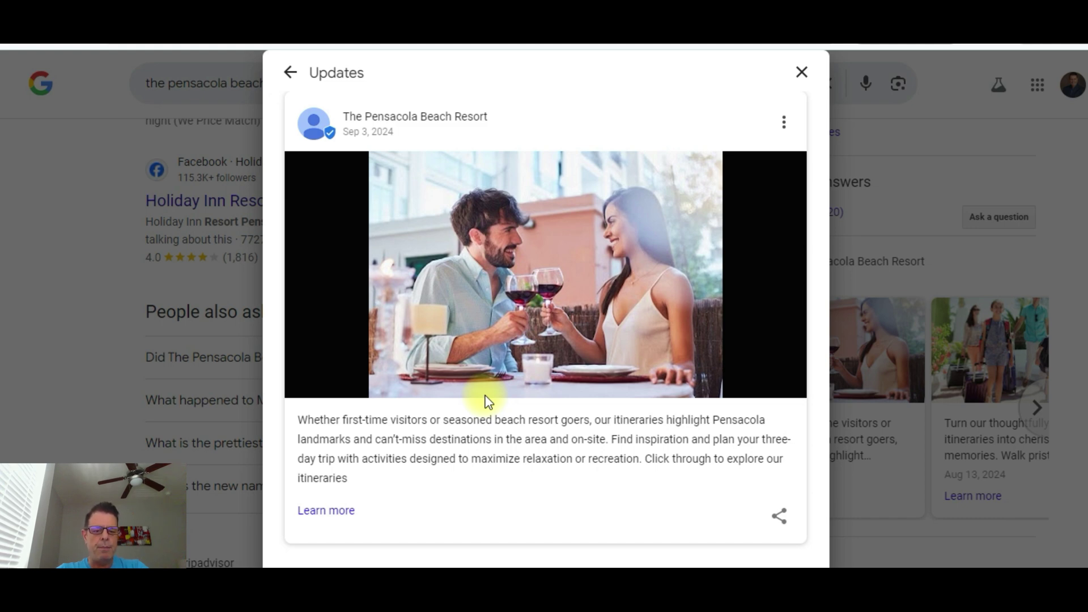
# Follow the Sep 3 itinerary post's Learn more link to the resort's Explore Pensacola Beach page
pyautogui.click(341, 512)
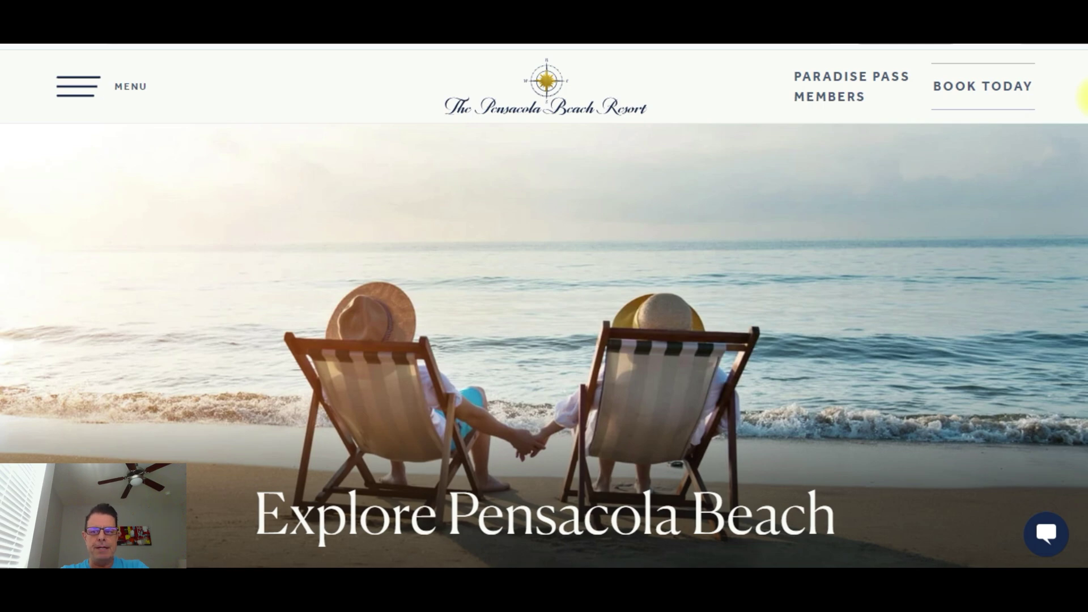
# Scroll the resort website down to the Trip for Two itinerary and back up
pyautogui.scroll(-10, 1084, 98)
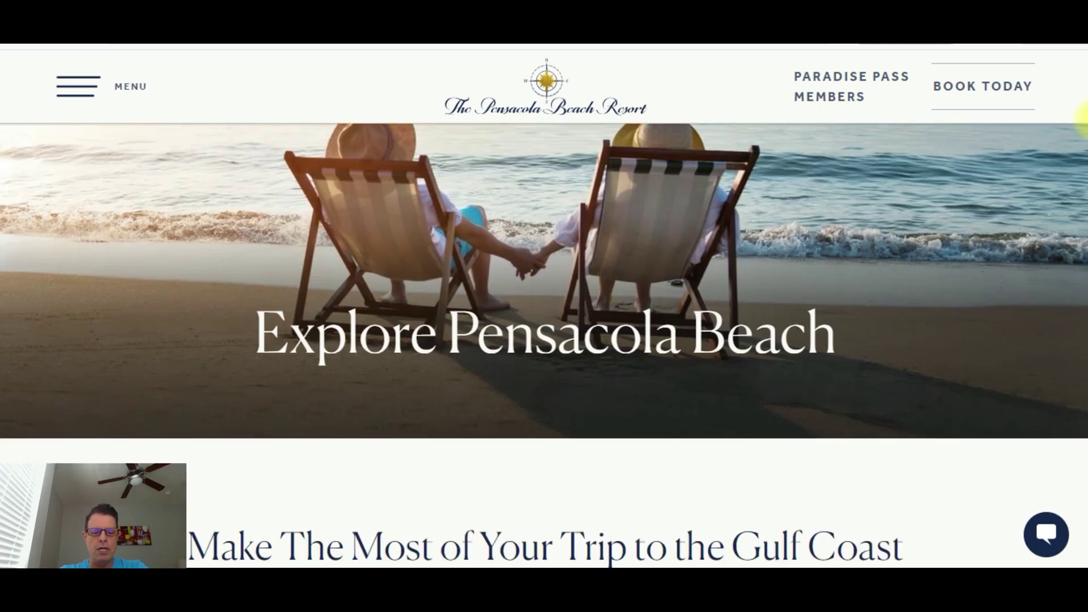
pyautogui.scroll(-4, 1083, 156)
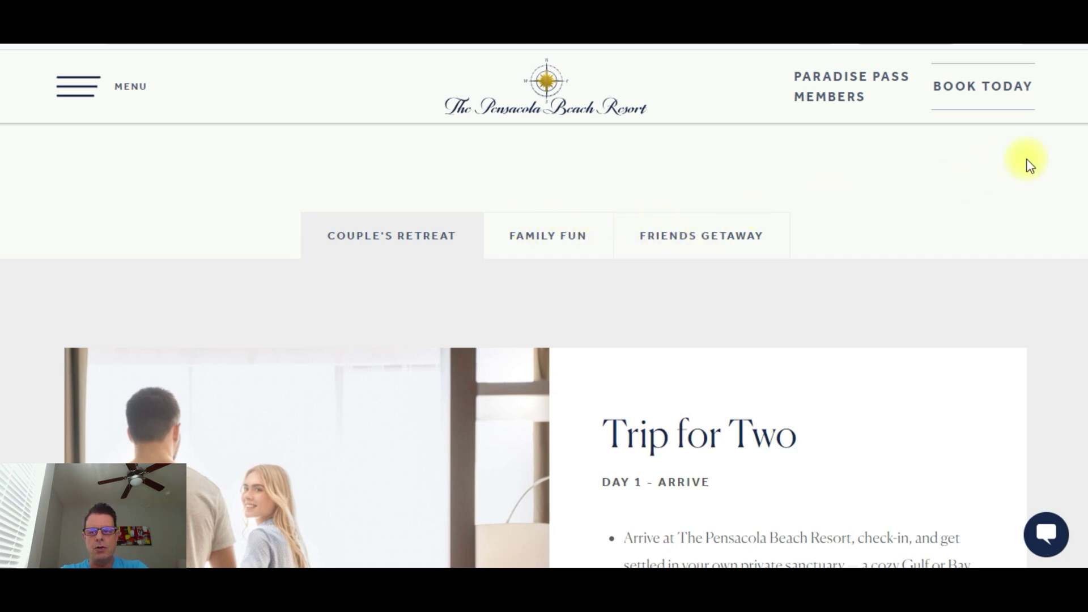
pyautogui.scroll(-4, 1084, 156)
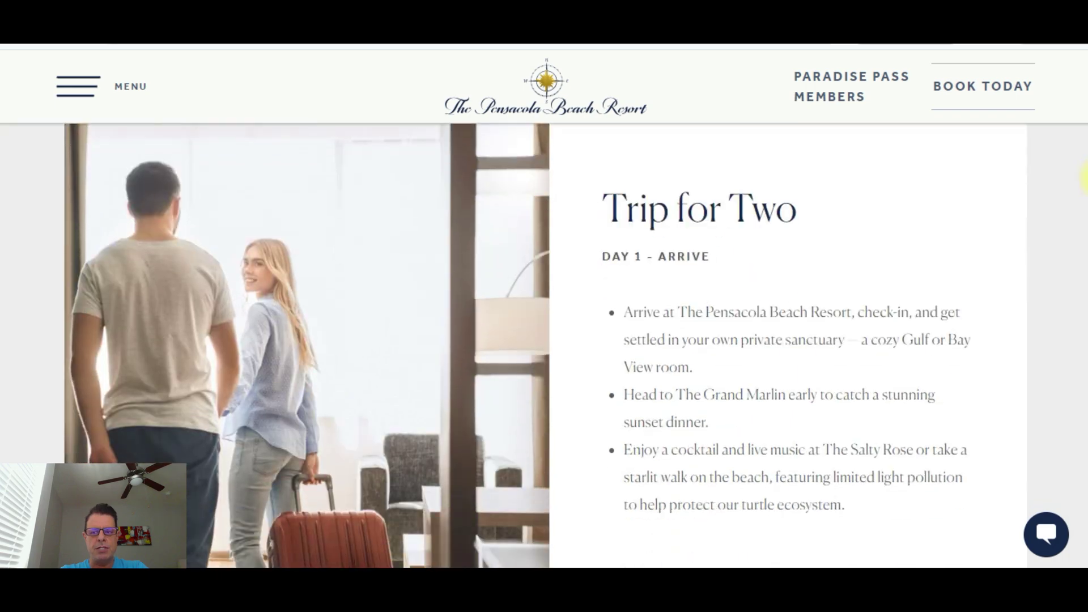
pyautogui.moveTo(1084, 178); pyautogui.dragTo(1083, 99)
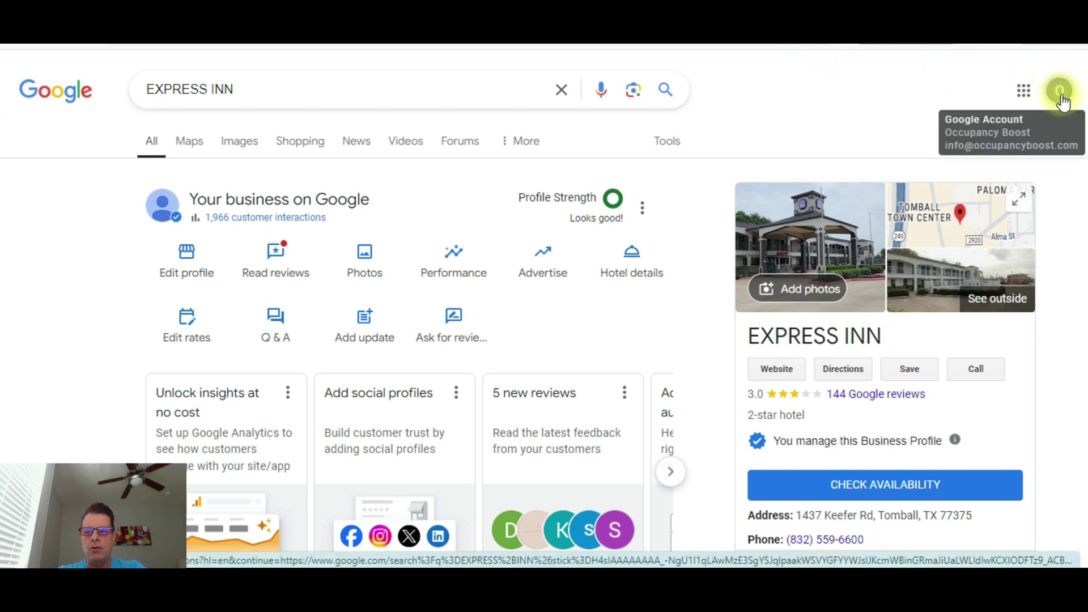
# Open the Google apps menu over the EXPRESS INN results
pyautogui.click(1025, 92)
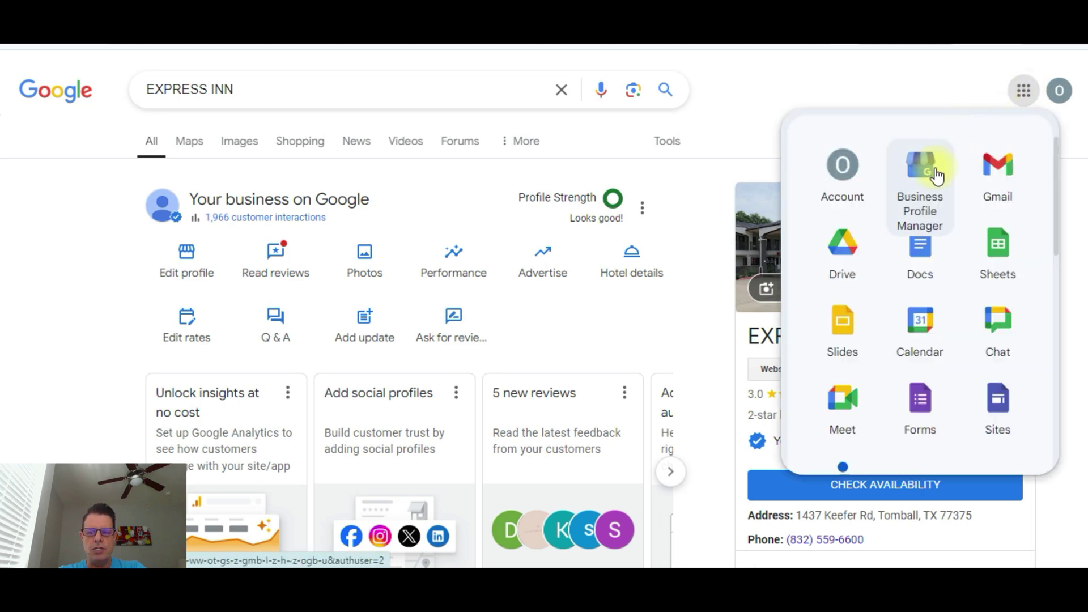
pyautogui.click(885, 64)
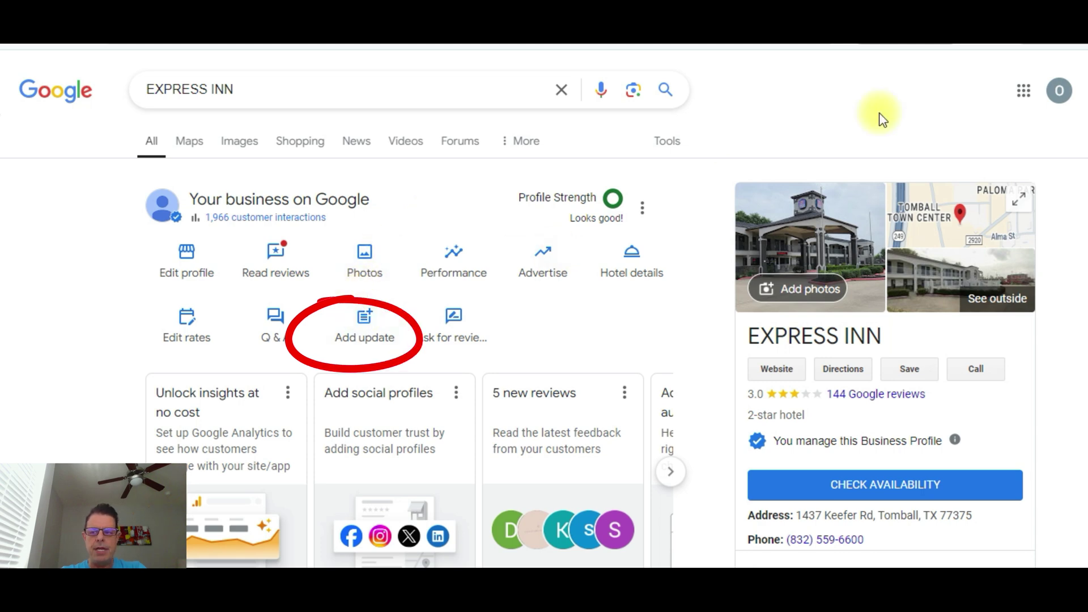
pyautogui.scroll(-5, 1082, 136)
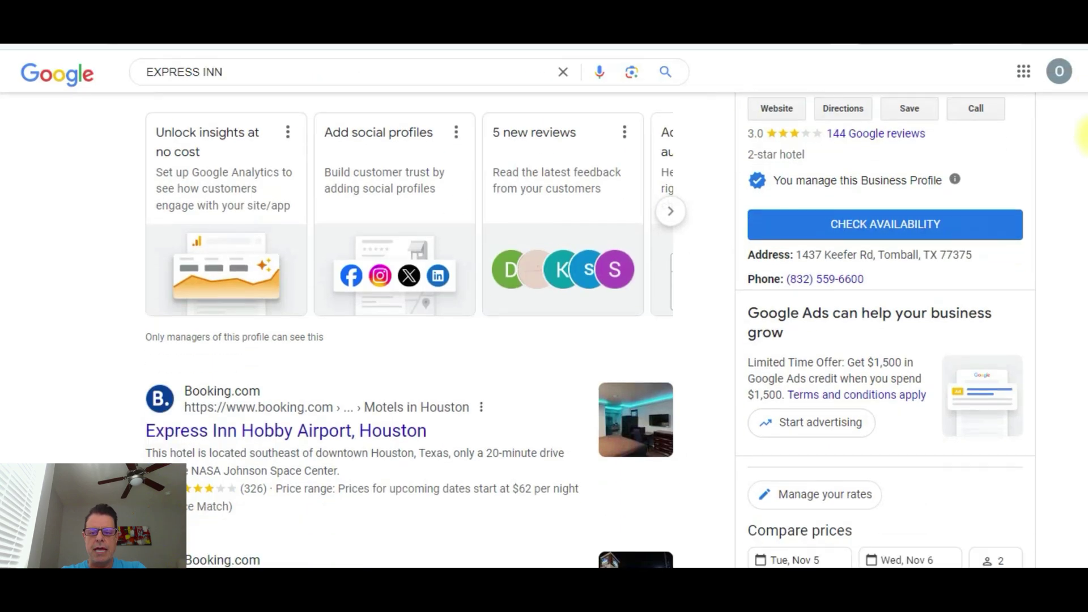
pyautogui.scroll(-15, 1084, 136)
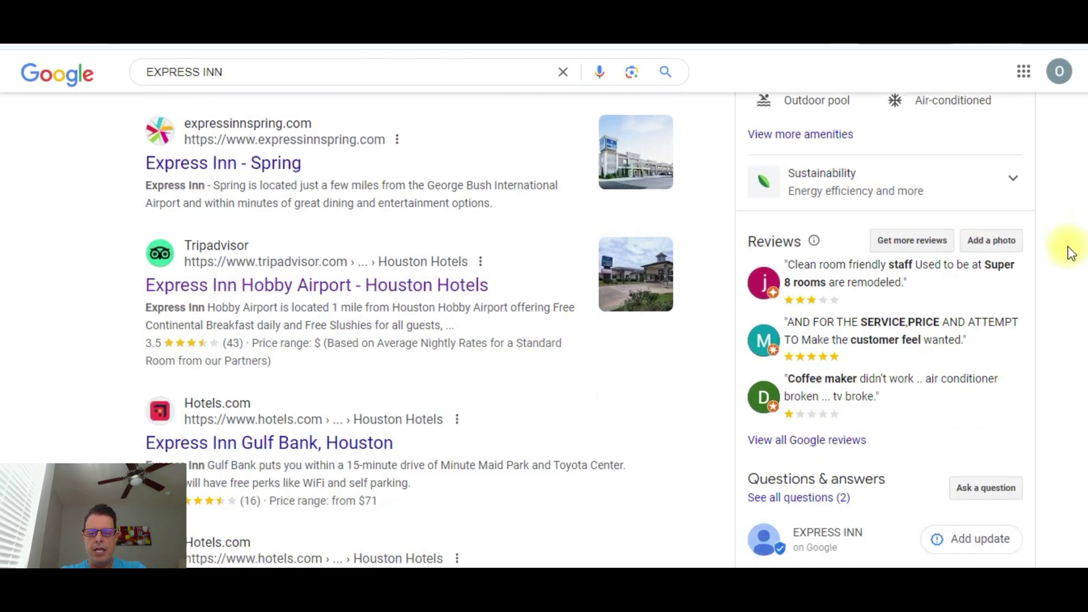
pyautogui.scroll(-5, 1066, 255)
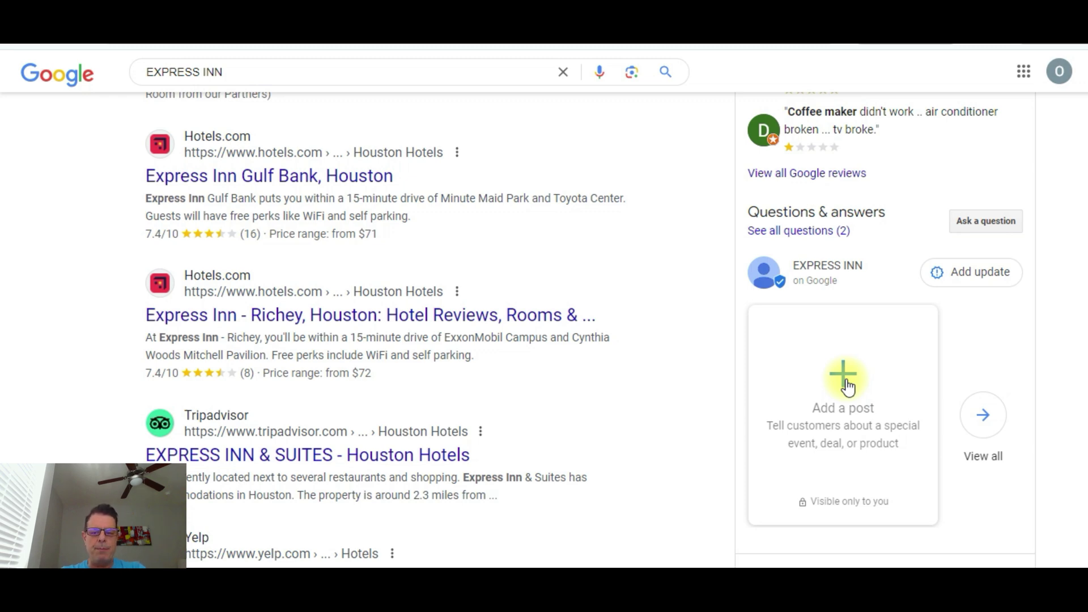
pyautogui.click(844, 377)
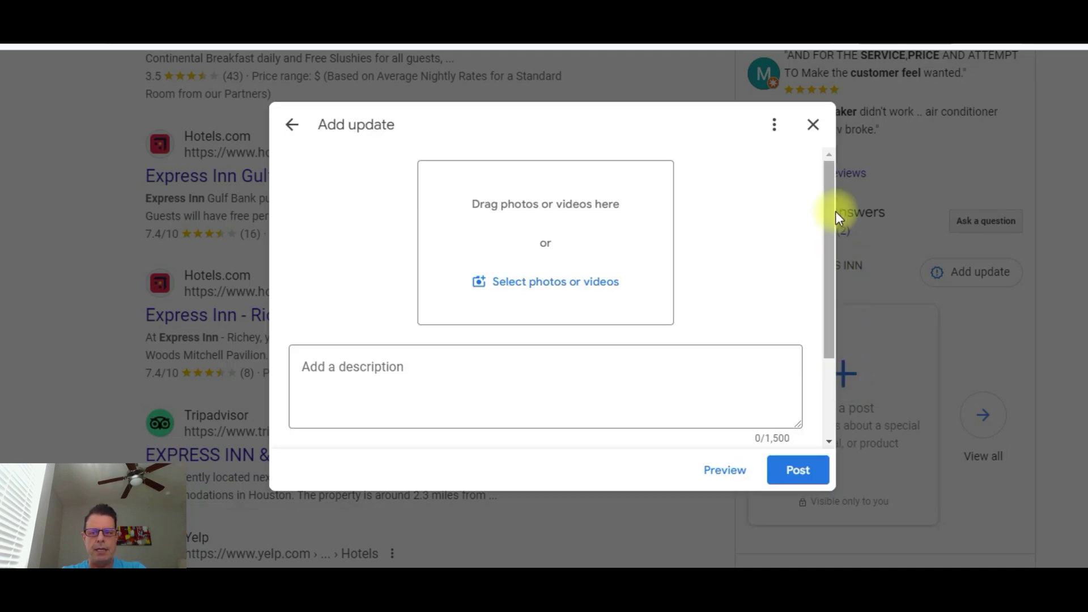
pyautogui.click(812, 126)
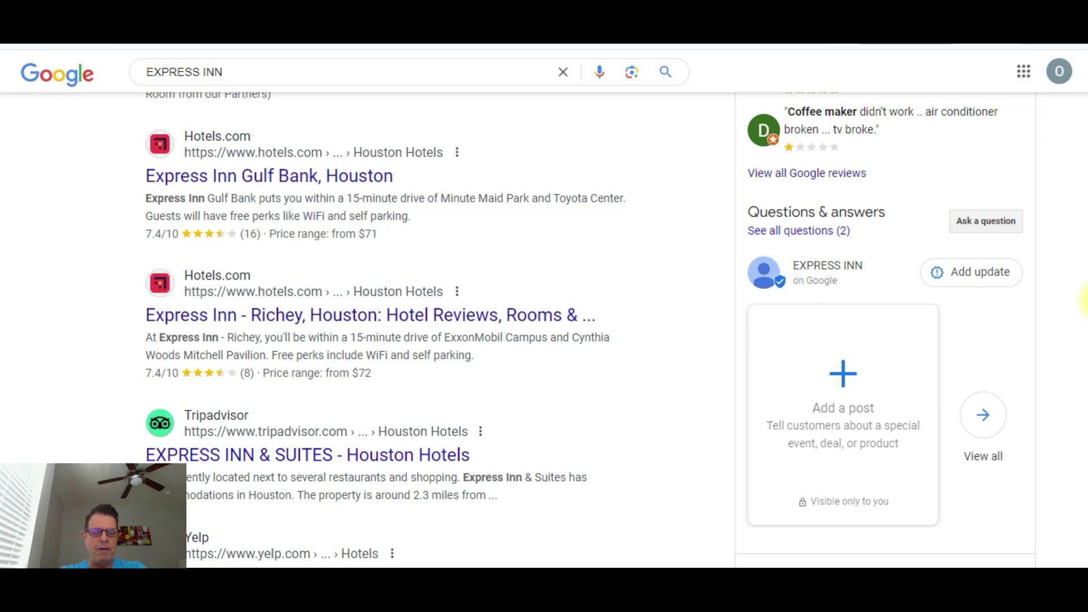
pyautogui.scroll(7, 1083, 300)
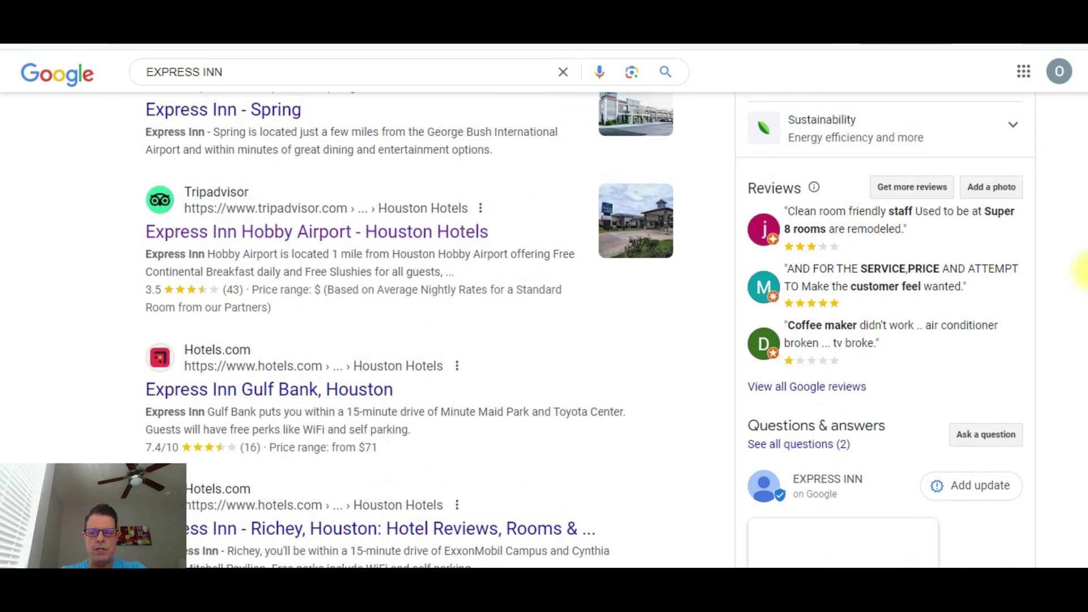
pyautogui.scroll(17, 1083, 247)
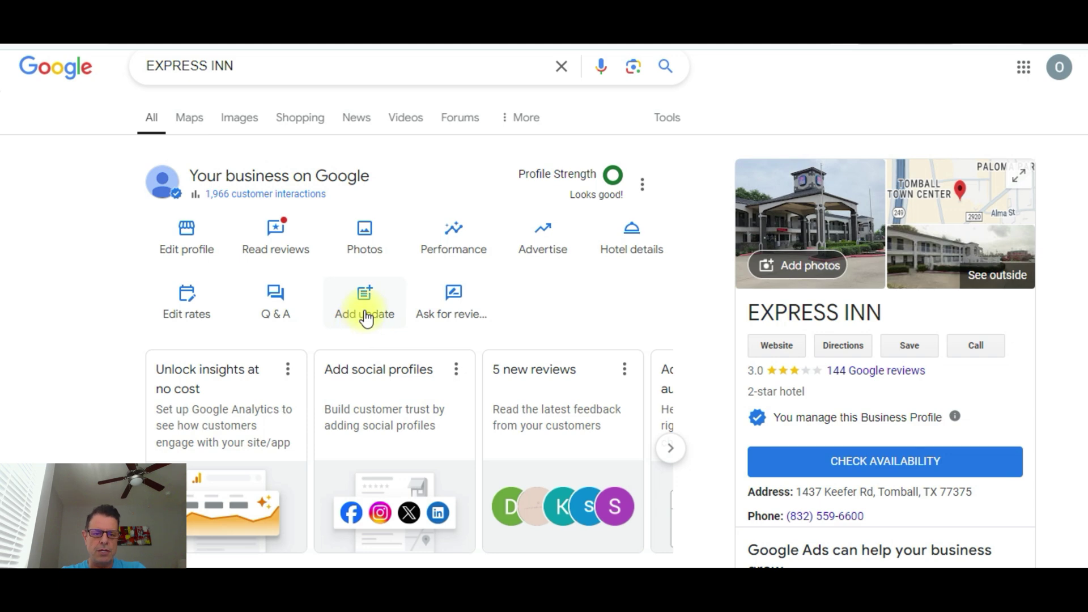
# Choose a regular update for the EXPRESS INN profile, opening the blank post form
pyautogui.click(365, 316)
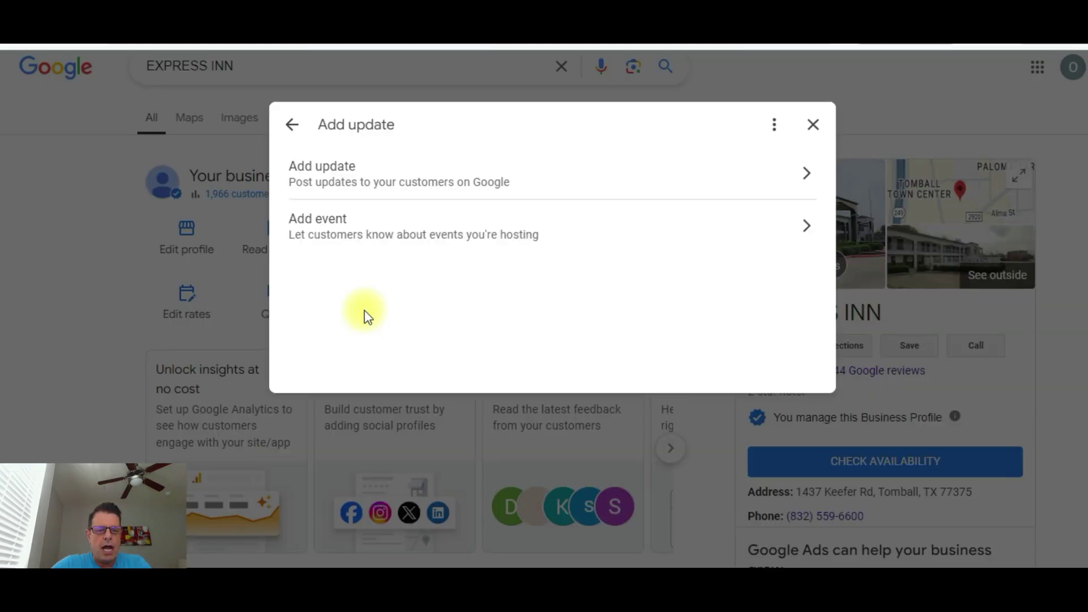
pyautogui.click(361, 207)
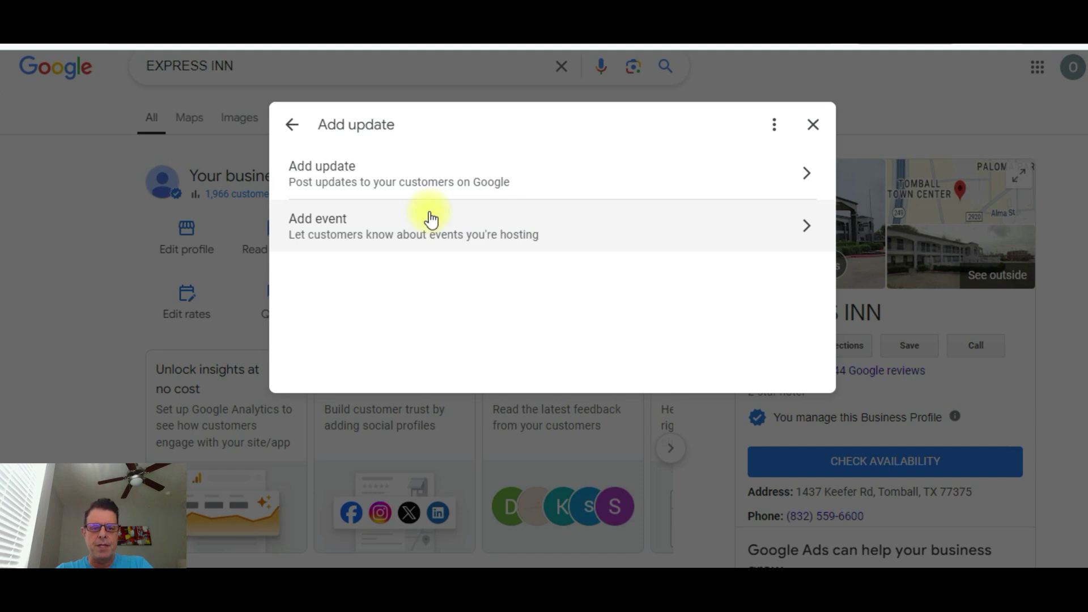
pyautogui.click(462, 191)
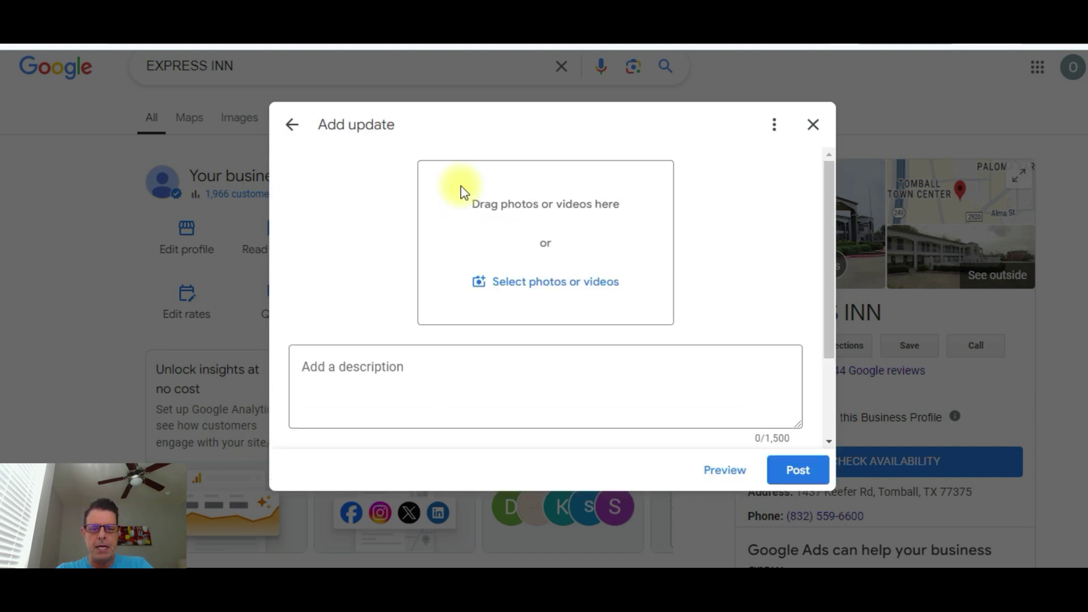
# Upload photo 1 from the Desktop's best folder into the update
pyautogui.click(519, 283)
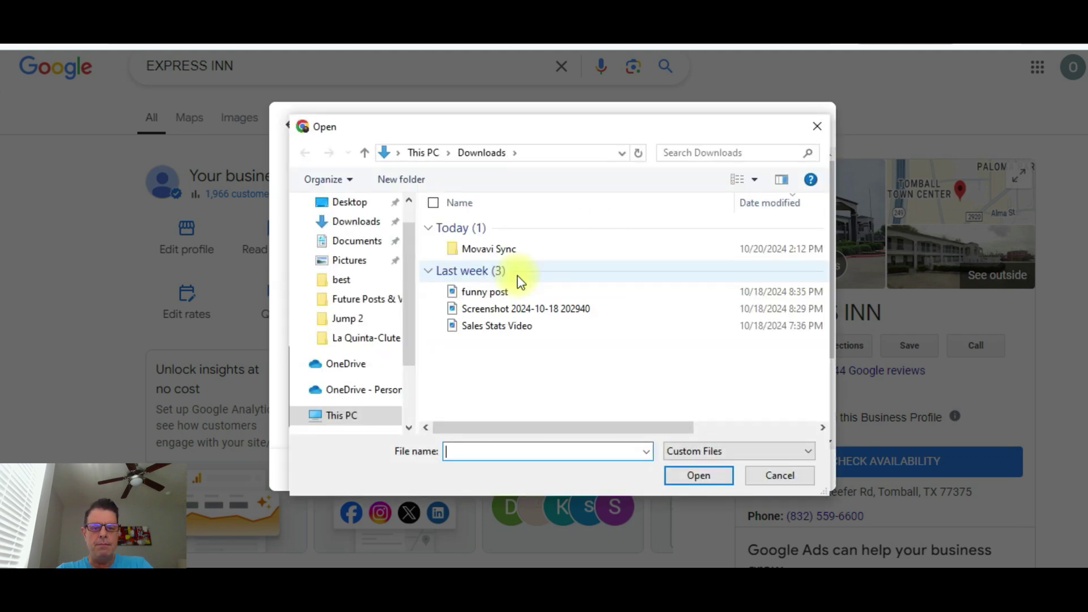
pyautogui.click(366, 207)
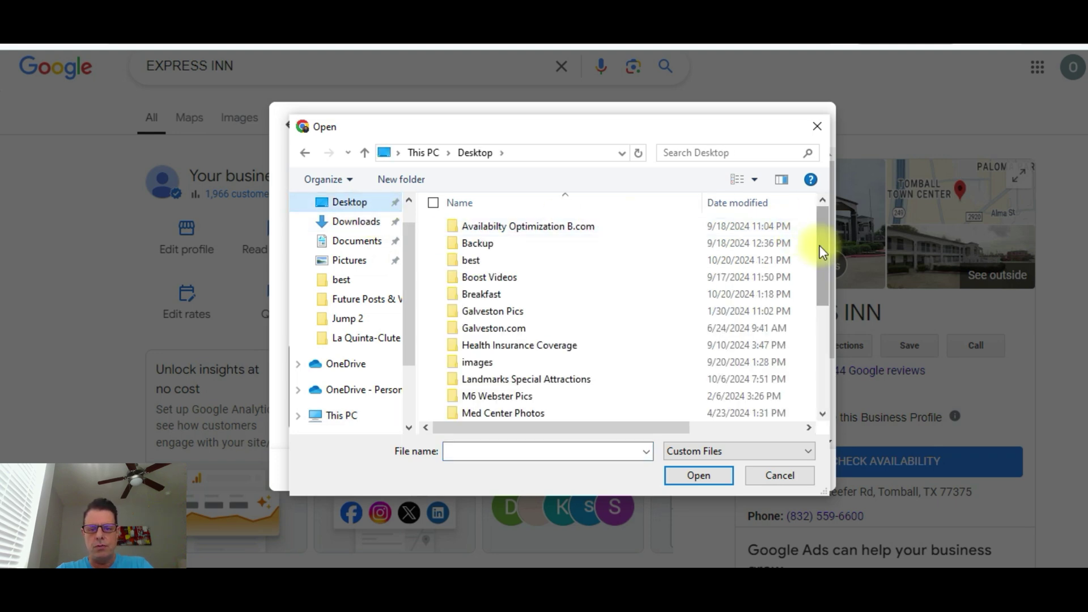
pyautogui.doubleClick(540, 264)
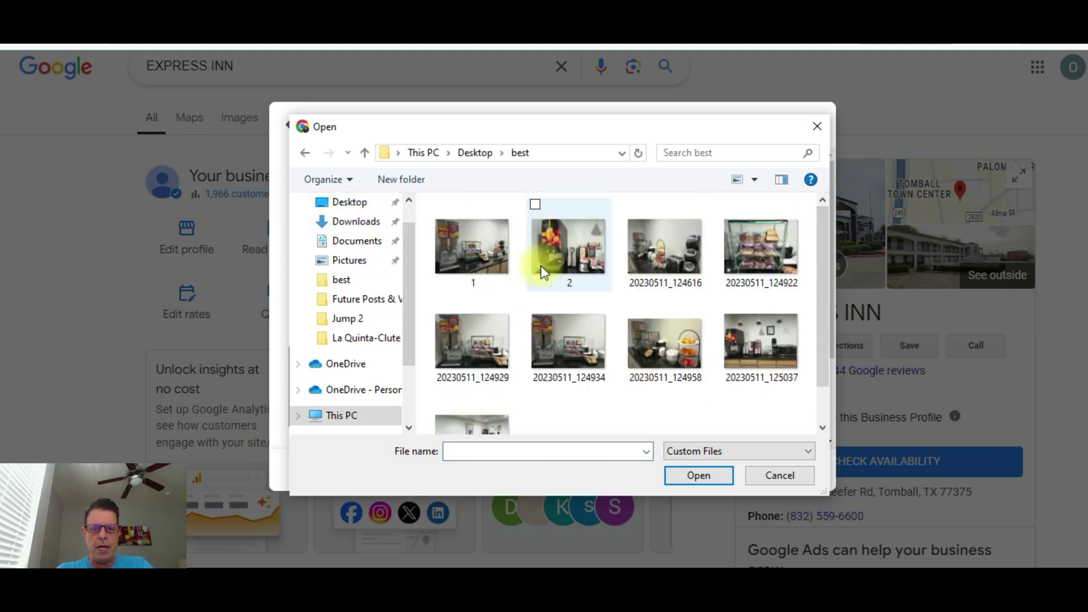
pyautogui.click(486, 250)
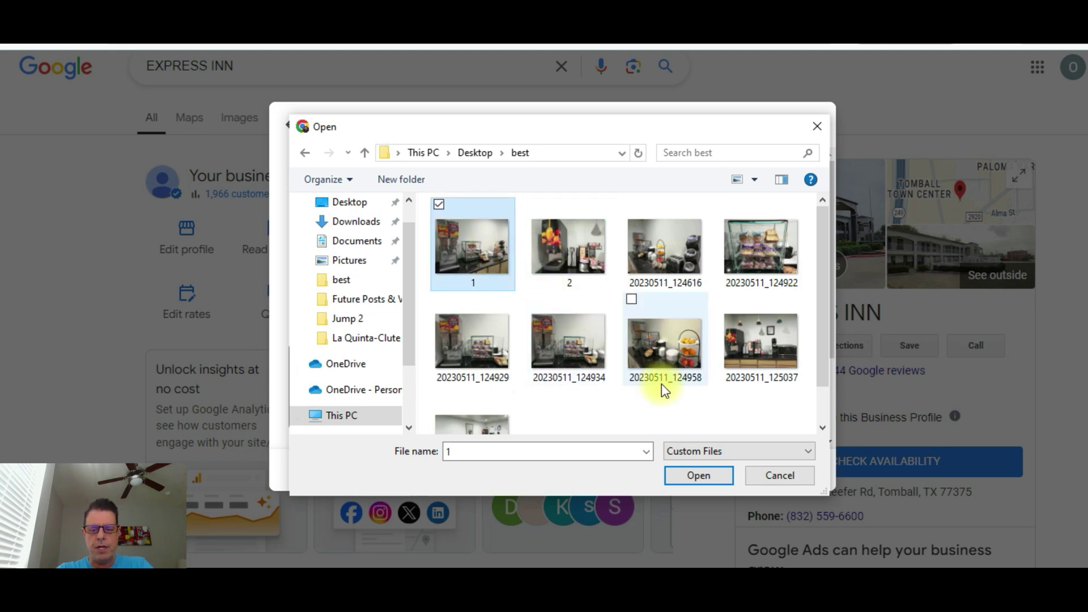
pyautogui.click(700, 476)
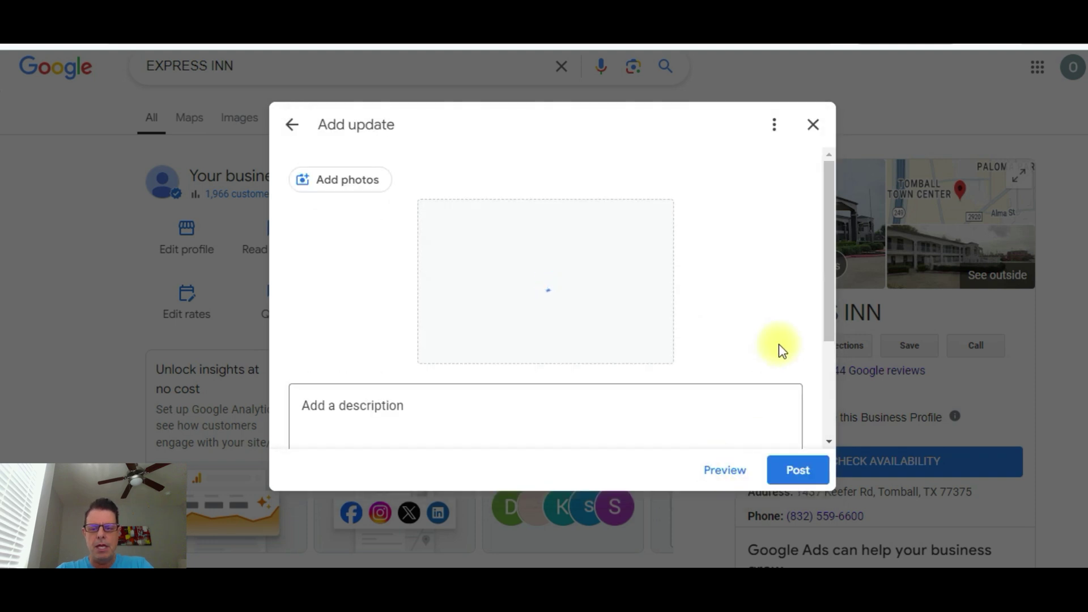
pyautogui.moveTo(828, 297); pyautogui.dragTo(827, 344)
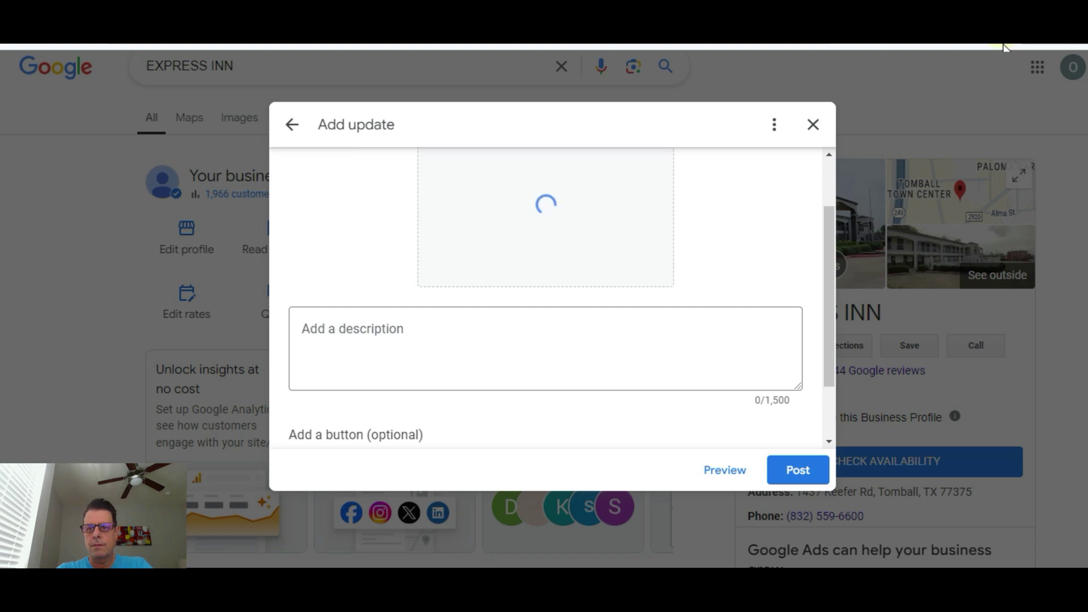
# Write 'Free Breakfast Served Daily!' in the update's description box, correcting typos
pyautogui.click(628, 321)
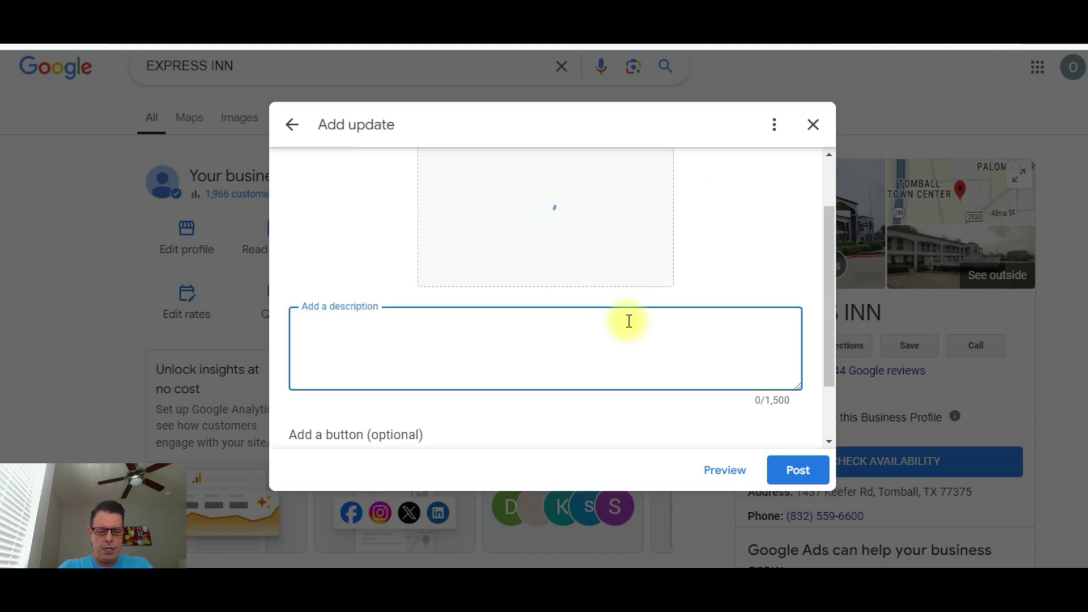
pyautogui.write('Free')
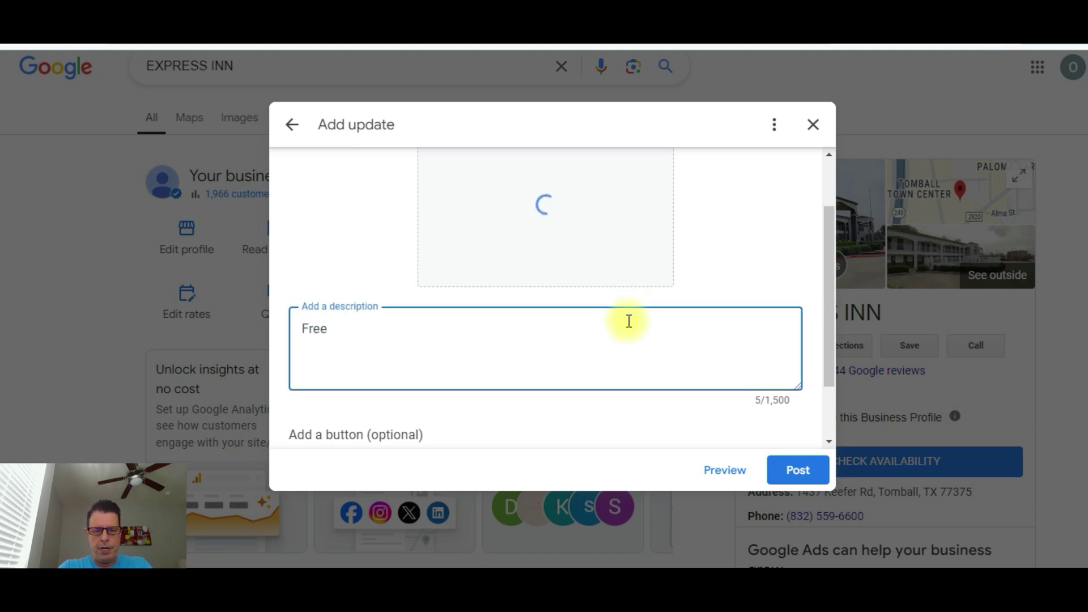
pyautogui.write(' Breakfaa')
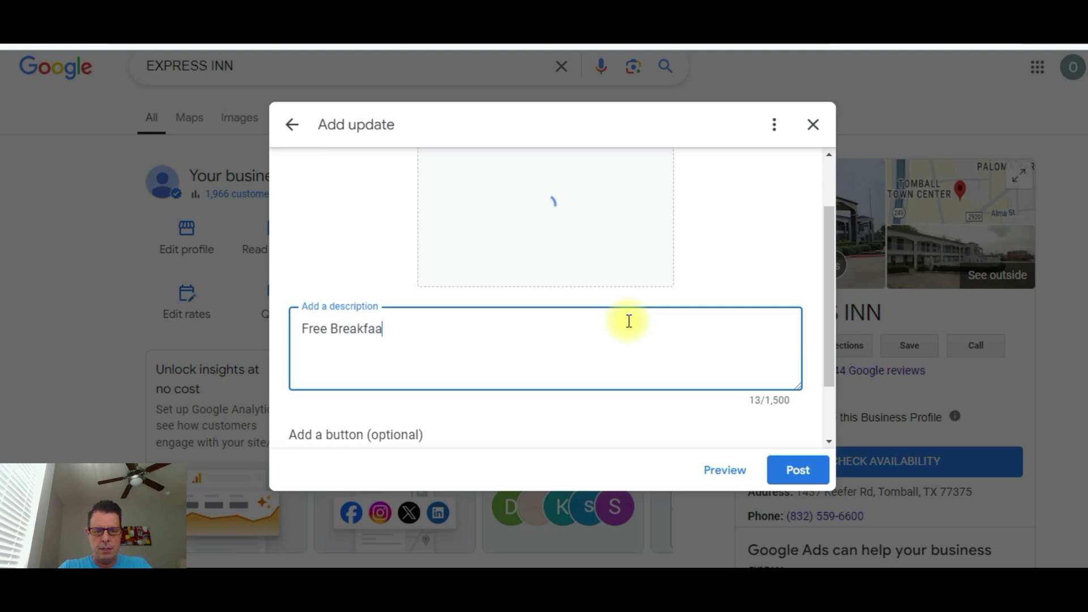
pyautogui.press('BackSpace')
pyautogui.write('st Serv')
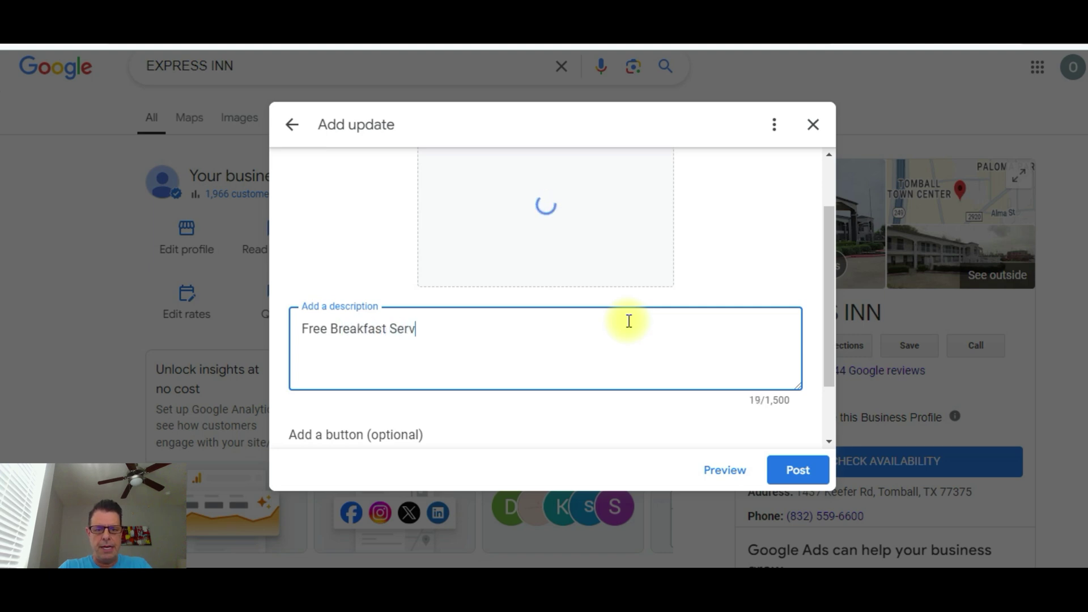
pyautogui.write('ed Daily')
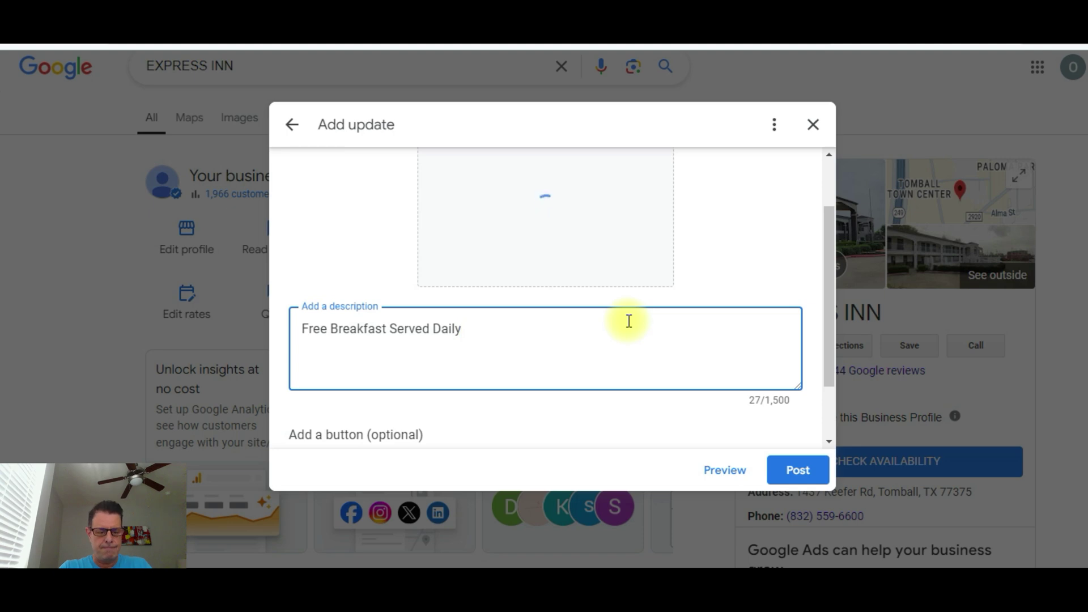
pyautogui.write('!')
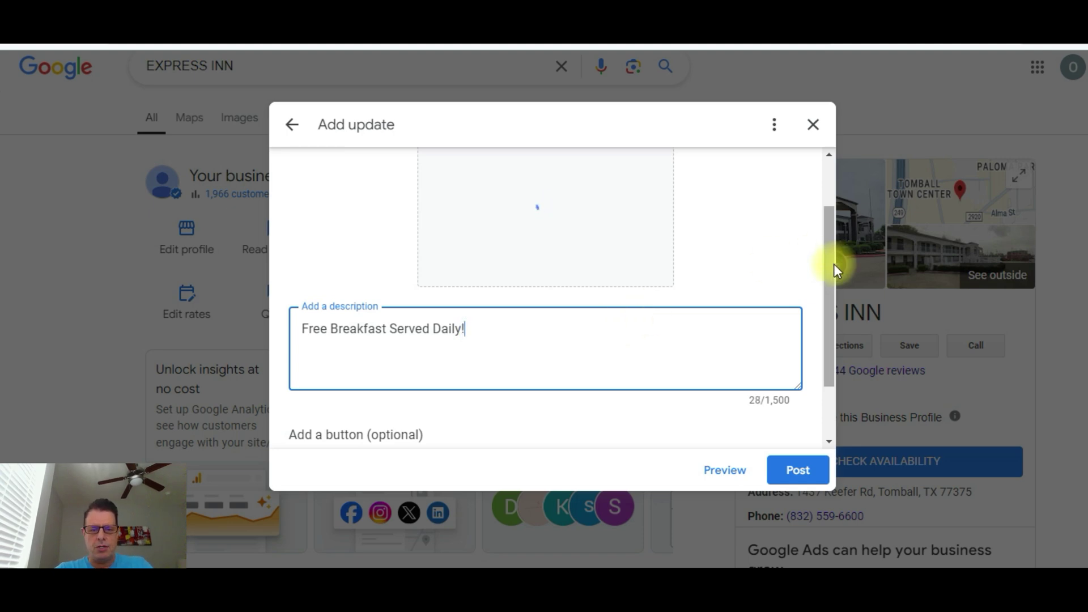
pyautogui.scroll(-3, 833, 283)
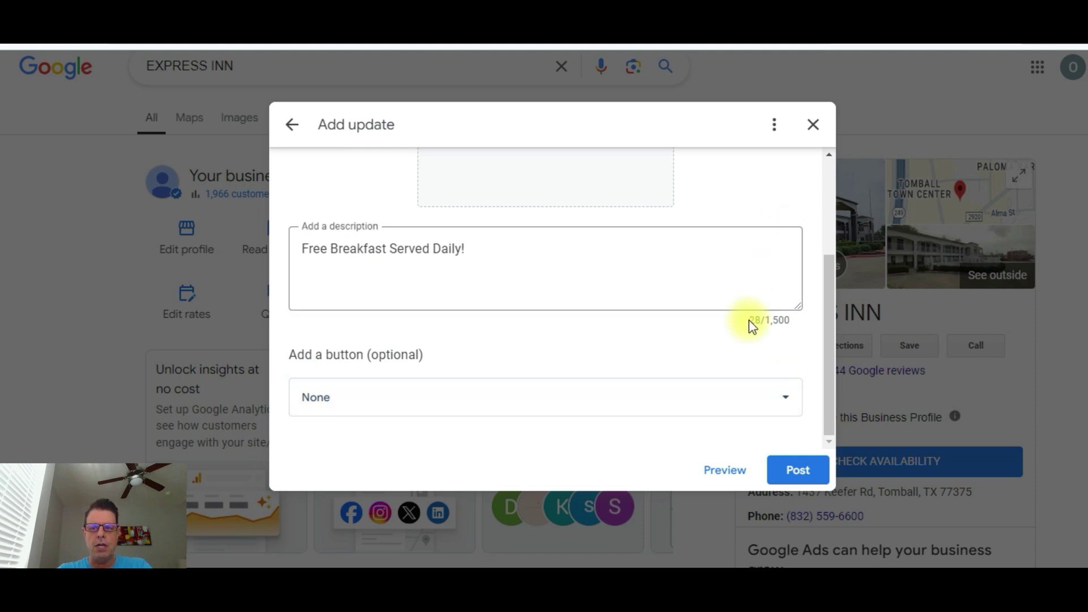
pyautogui.click(873, 41)
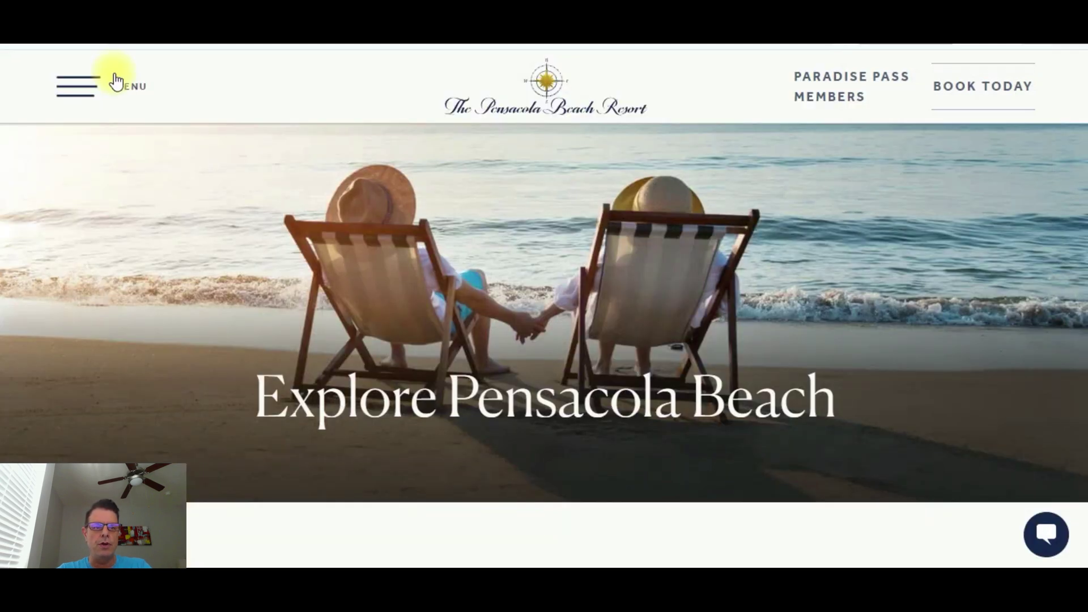
pyautogui.click(21, 43)
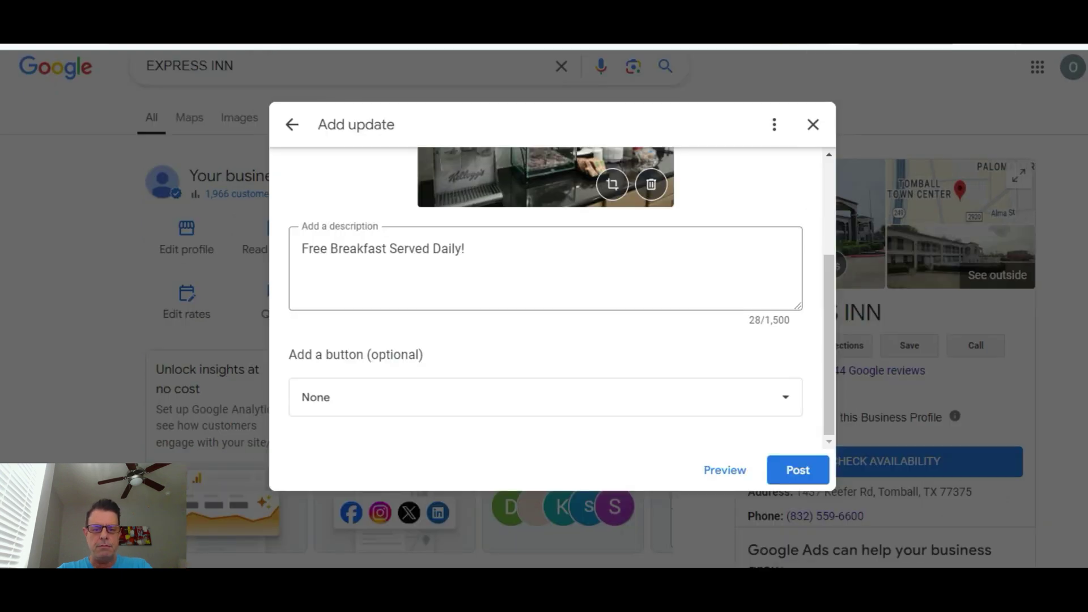
pyautogui.click(690, 400)
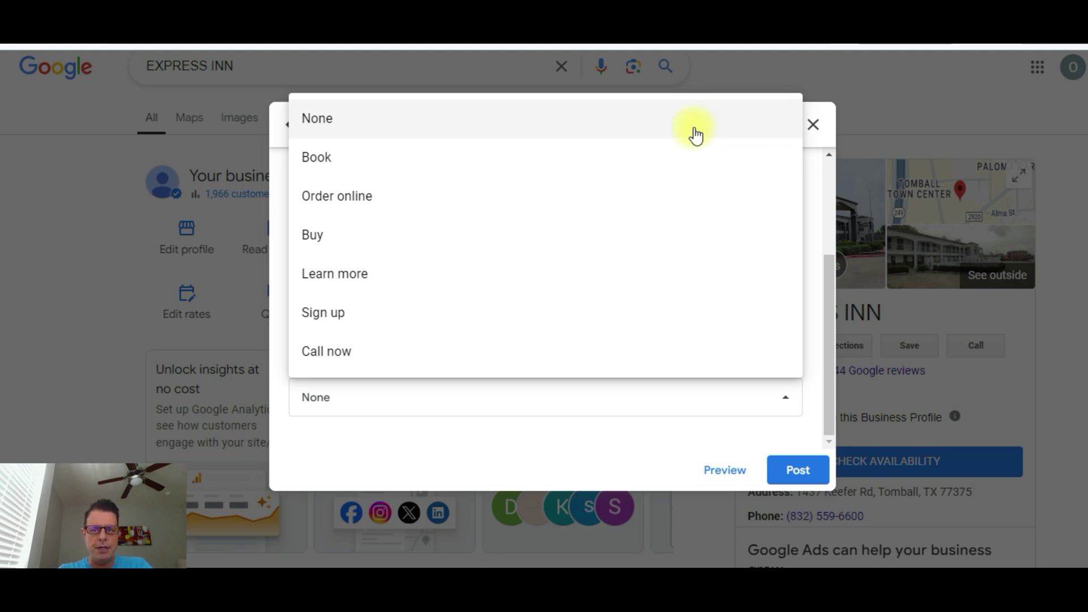
pyautogui.click(696, 135)
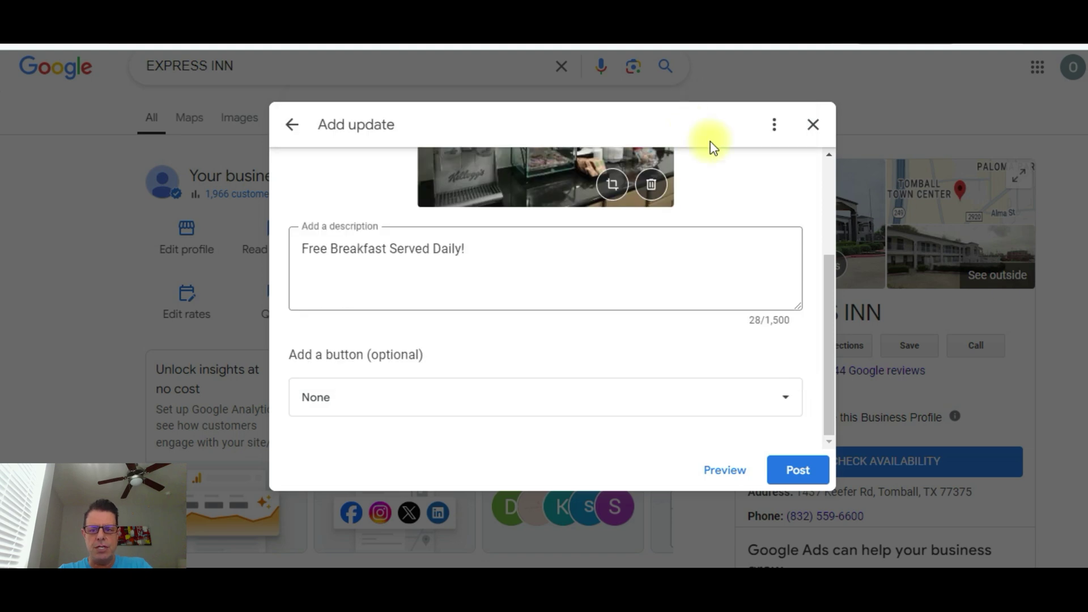
pyautogui.moveTo(828, 313); pyautogui.dragTo(797, 316)
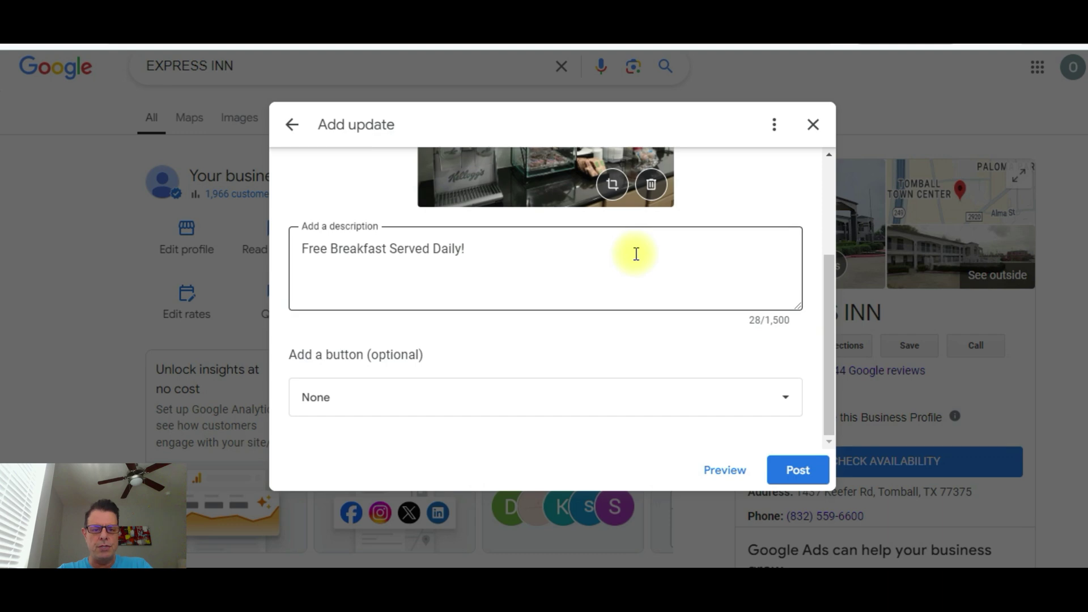
# Post the breakfast update, close the confirmation and Updates panel, and go to the express inn hobby results
pyautogui.click(789, 468)
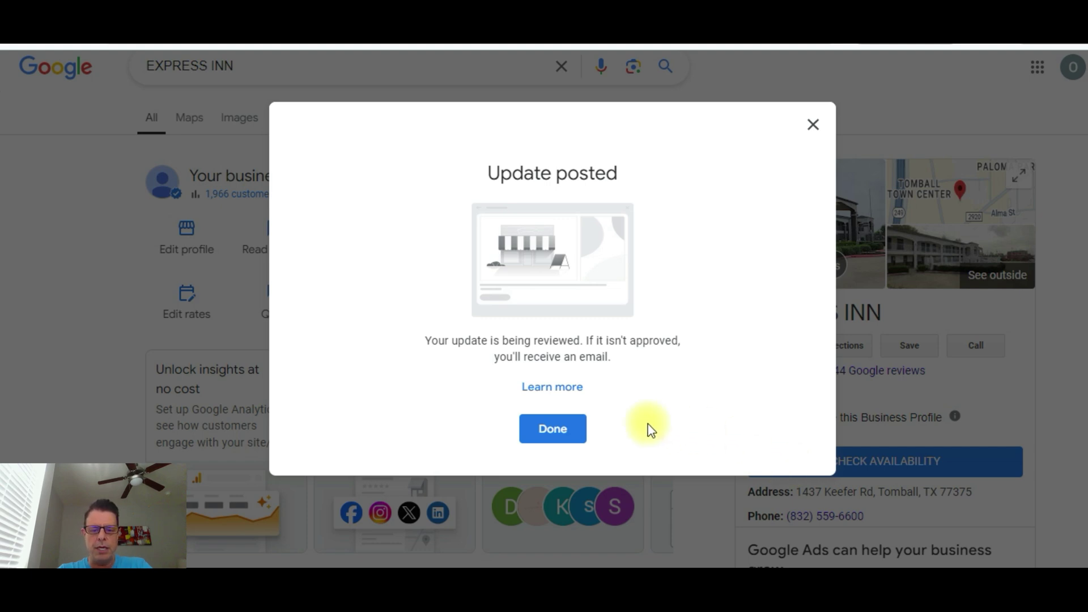
pyautogui.click(576, 429)
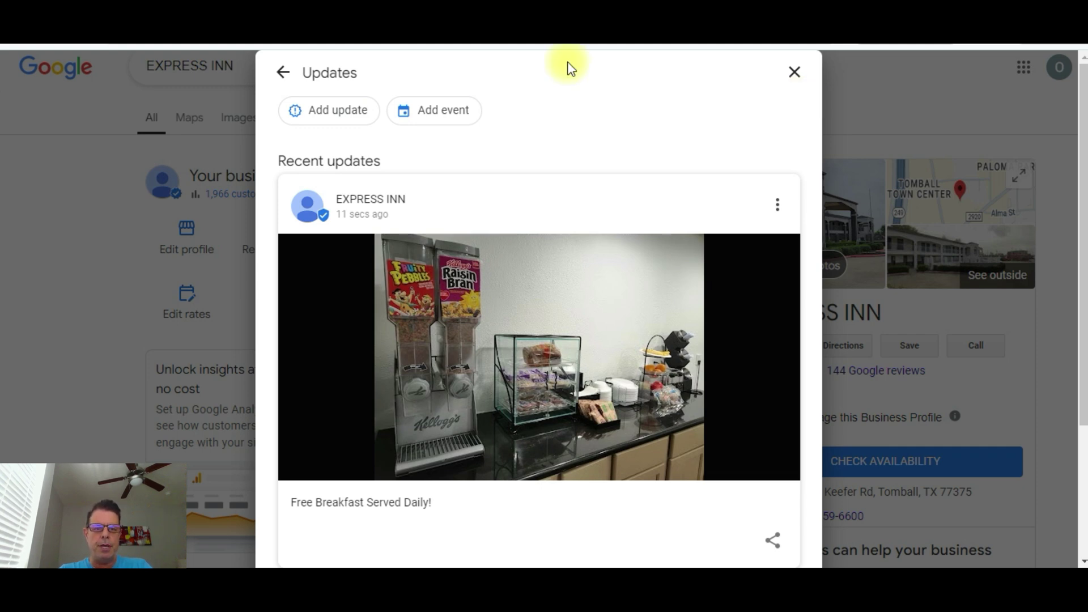
pyautogui.click(794, 75)
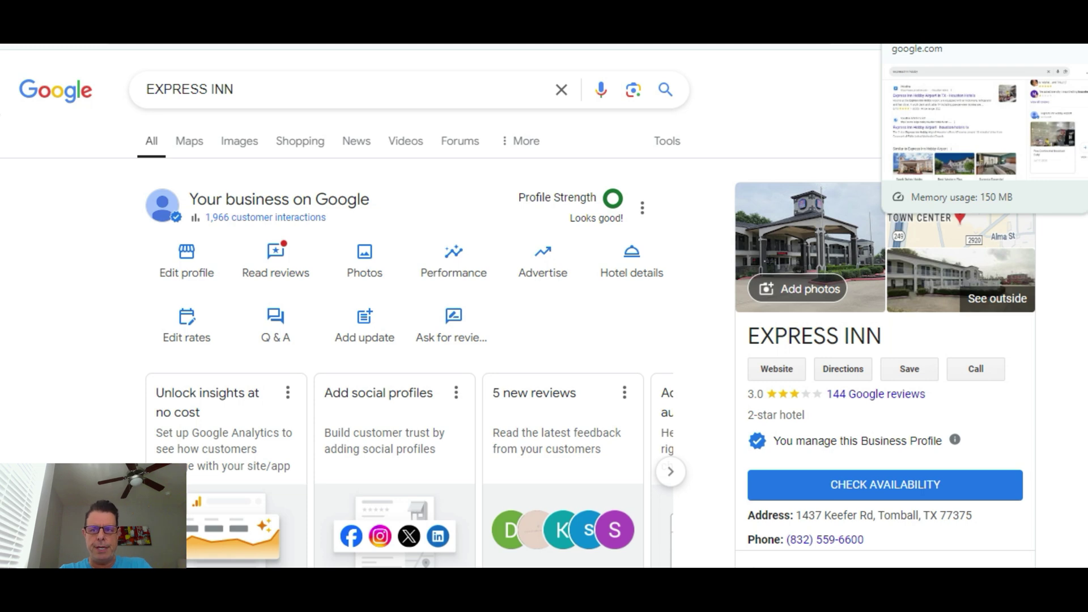
pyautogui.click(936, 38)
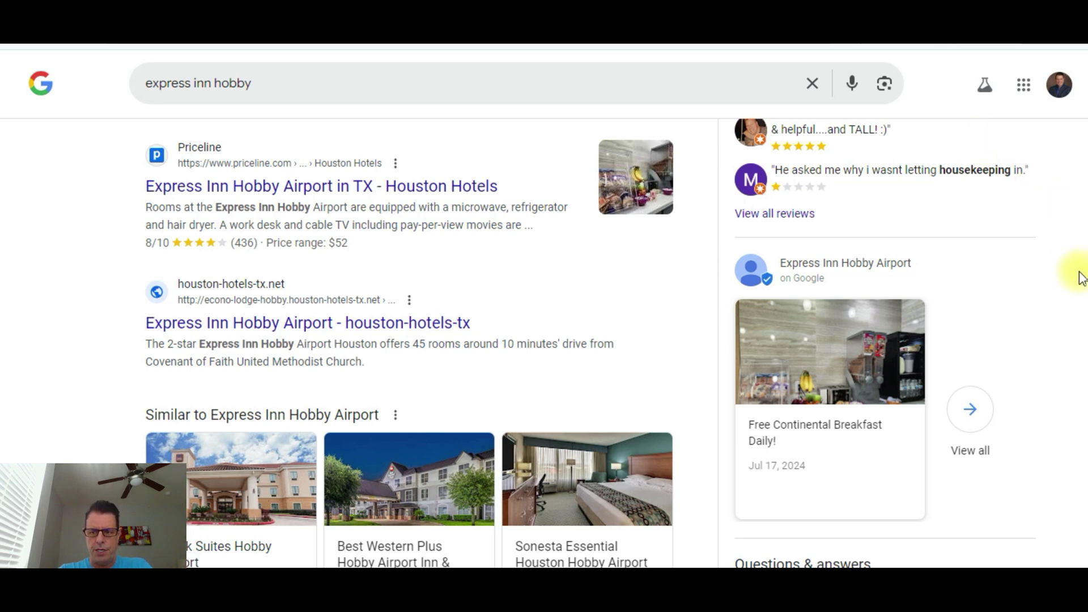
# Scroll the express inn hobby results to its breakfast post, then return to the express inn tomball results
pyautogui.scroll(-1, 1084, 332)
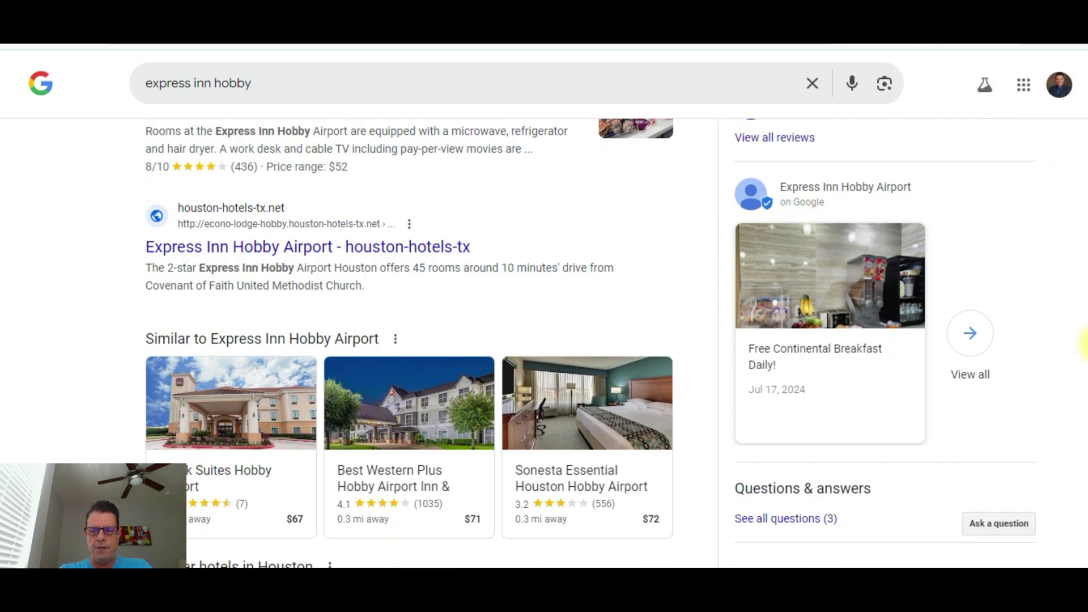
pyautogui.scroll(5, 1084, 340)
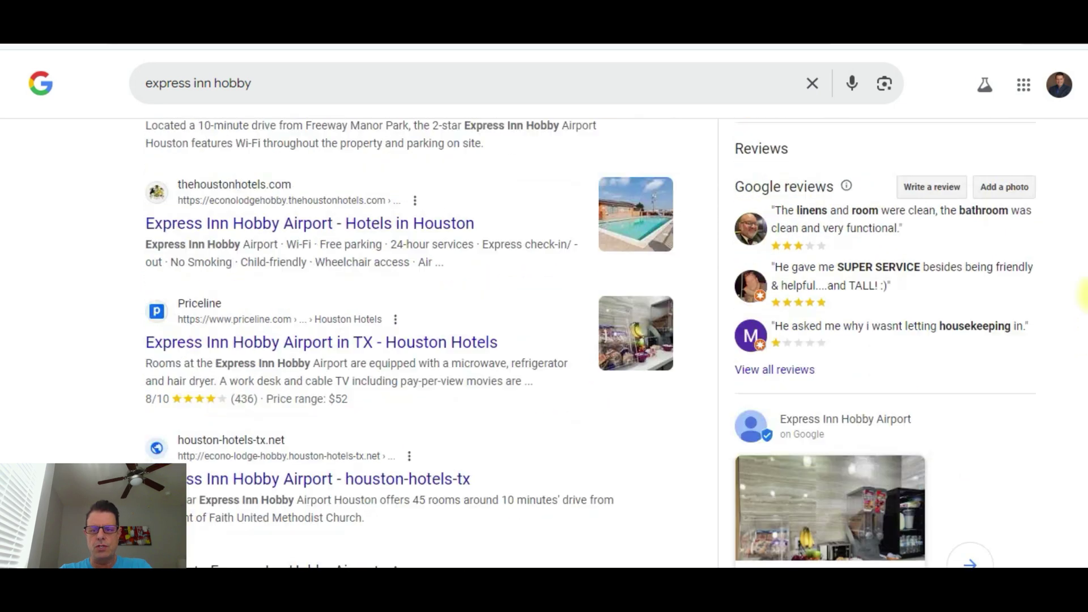
pyautogui.moveTo(1084, 270); pyautogui.dragTo(1084, 65)
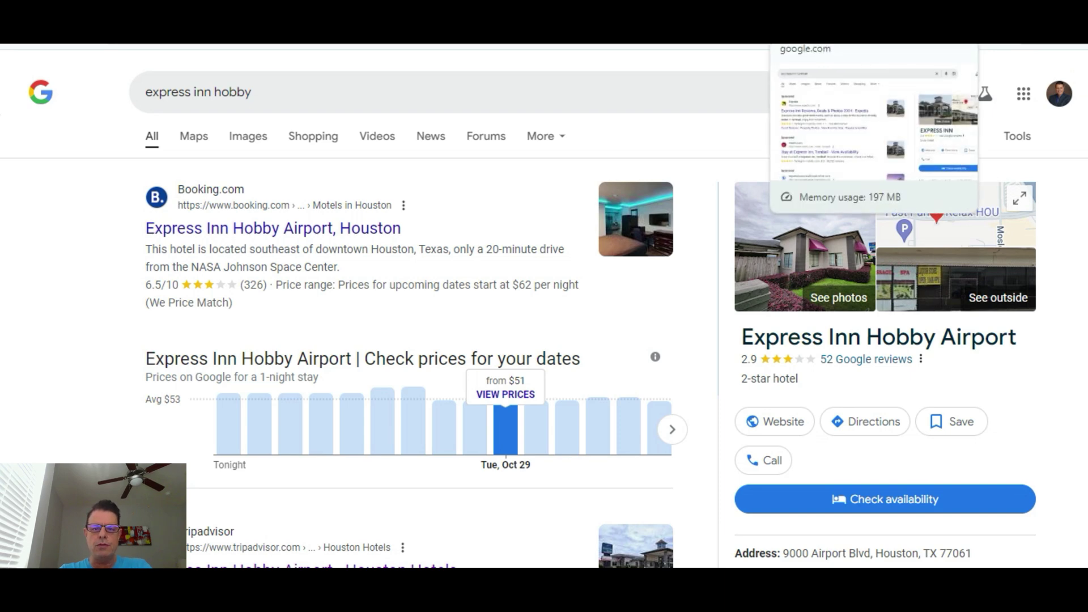
pyautogui.click(811, 34)
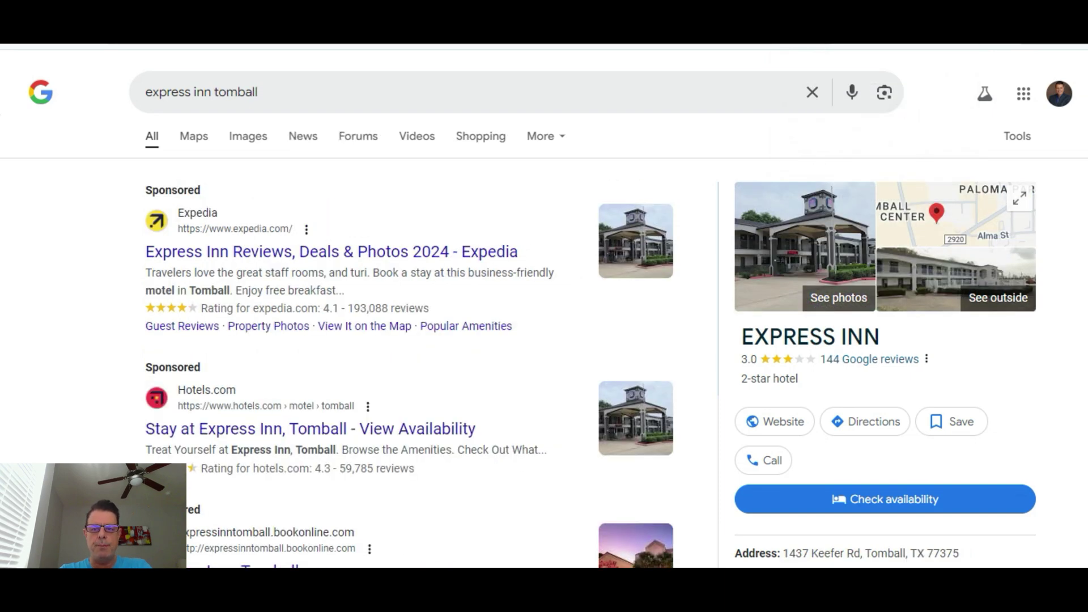
# Reload the express inn tomball results and dismiss the shopping savings popup
pyautogui.click(69, 44)
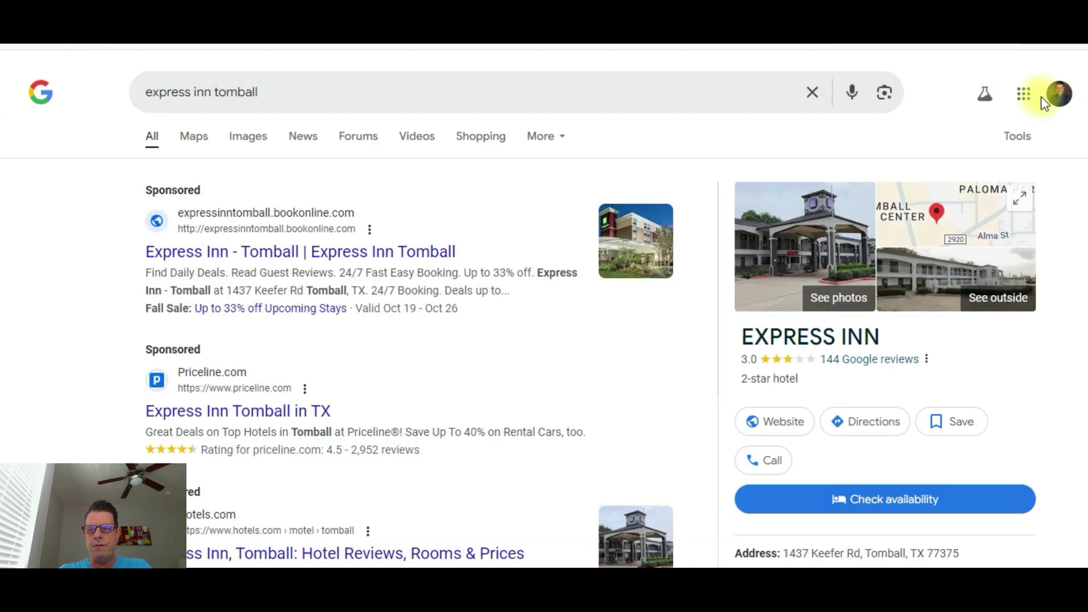
pyautogui.scroll(-15, 1084, 94)
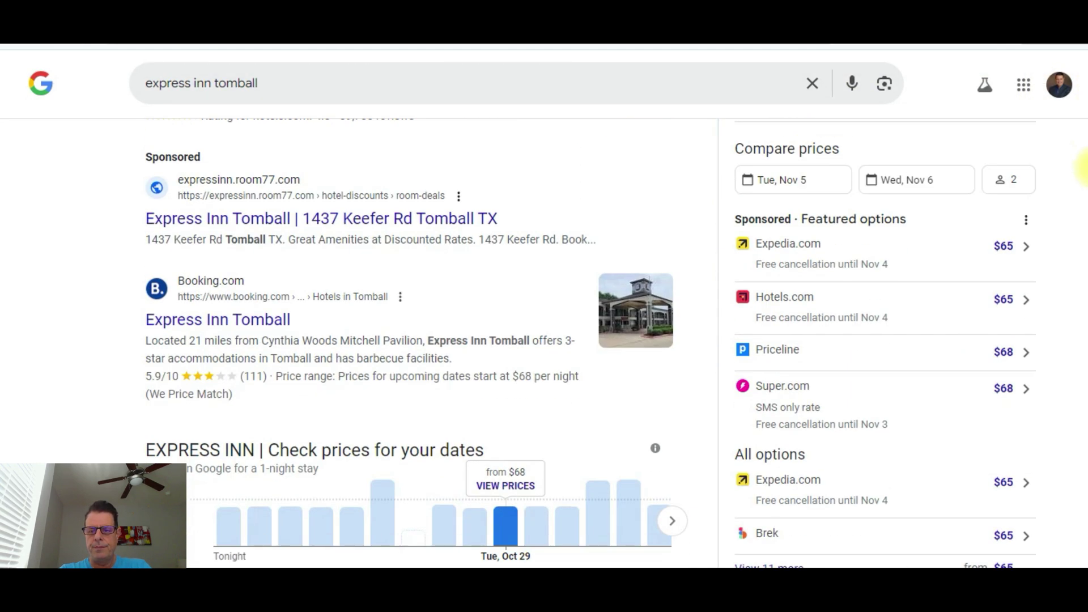
pyautogui.scroll(-3, 1083, 273)
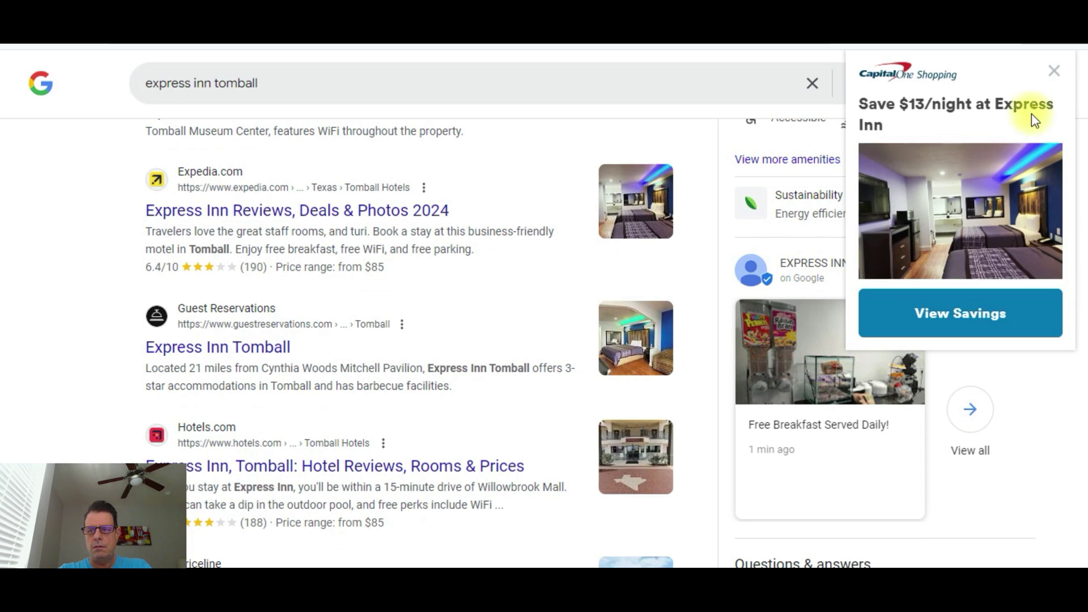
pyautogui.click(1051, 77)
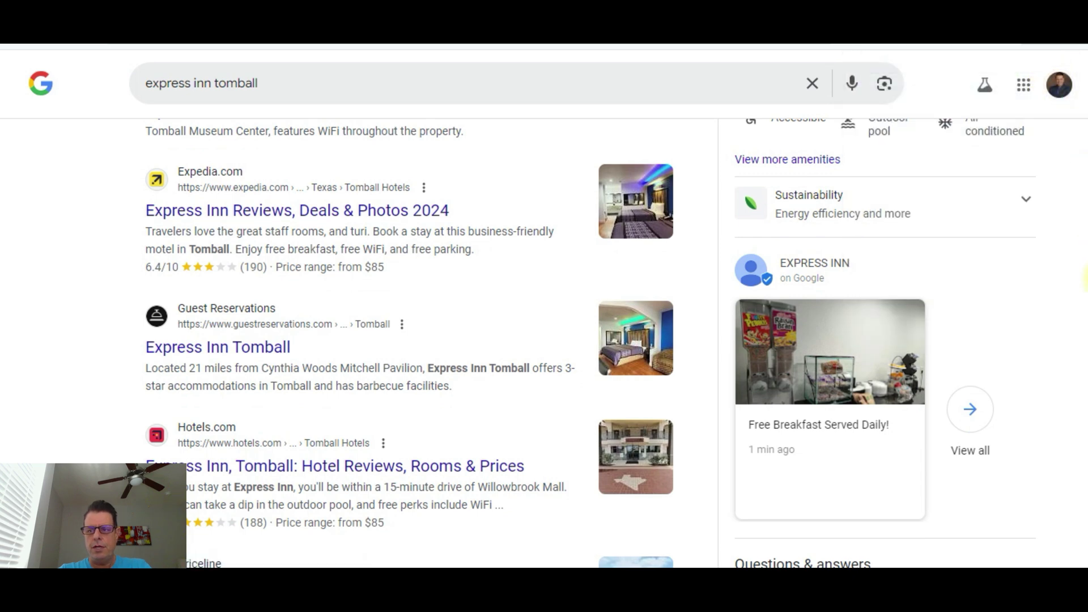
# Scroll through the results to check the Express Inn updates section for the breakfast post
pyautogui.scroll(-1, 1084, 284)
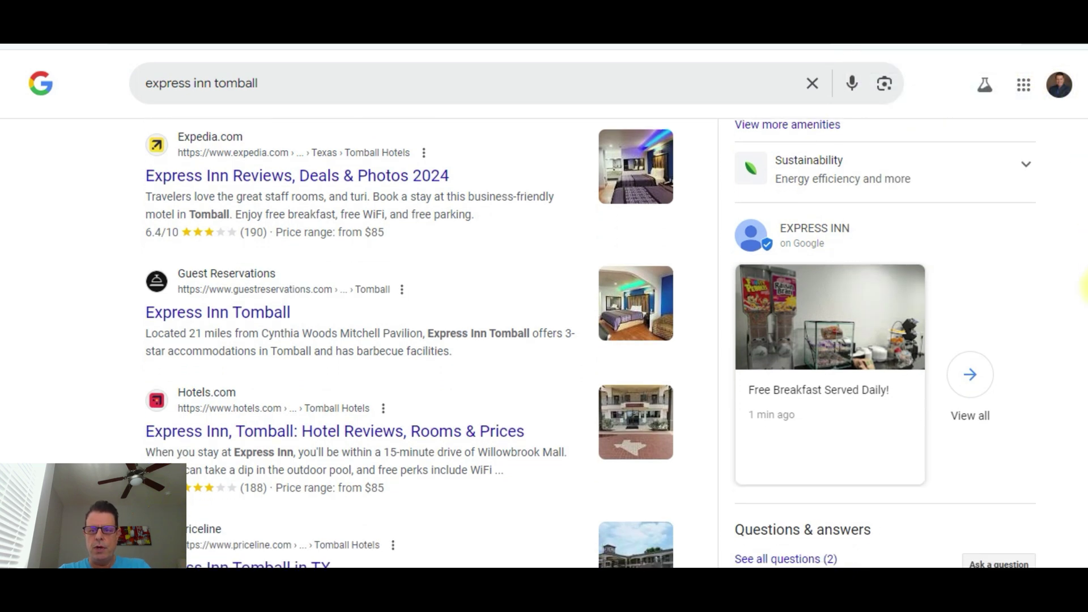
pyautogui.scroll(4, 1084, 266)
pyautogui.scroll(15, 1084, 252)
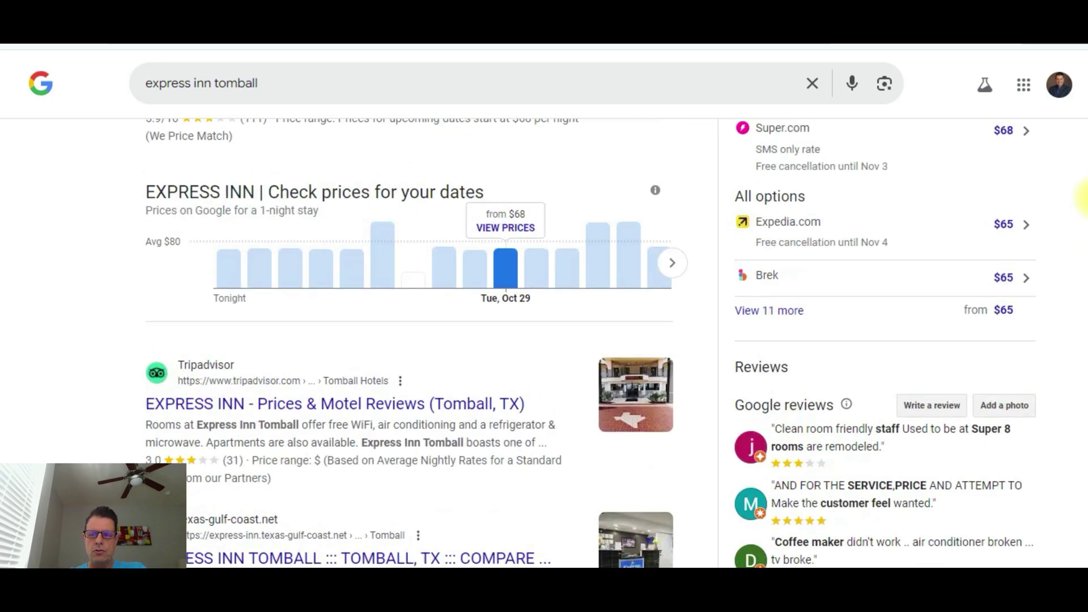
pyautogui.scroll(3, 1084, 121)
pyautogui.scroll(-4, 1084, 127)
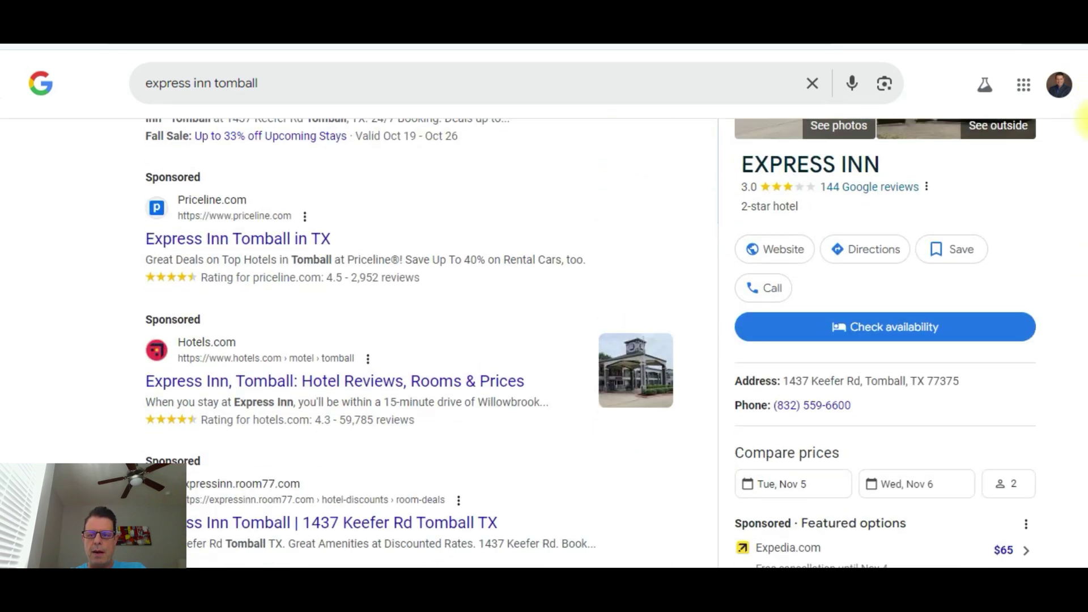
pyautogui.scroll(-15, 1084, 127)
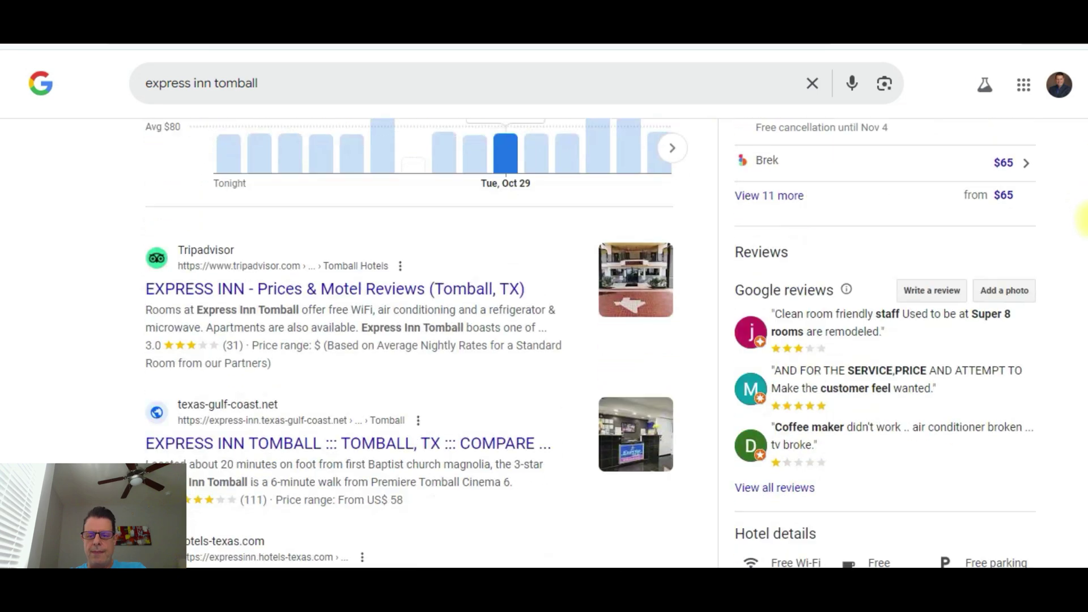
pyautogui.scroll(-4, 1084, 269)
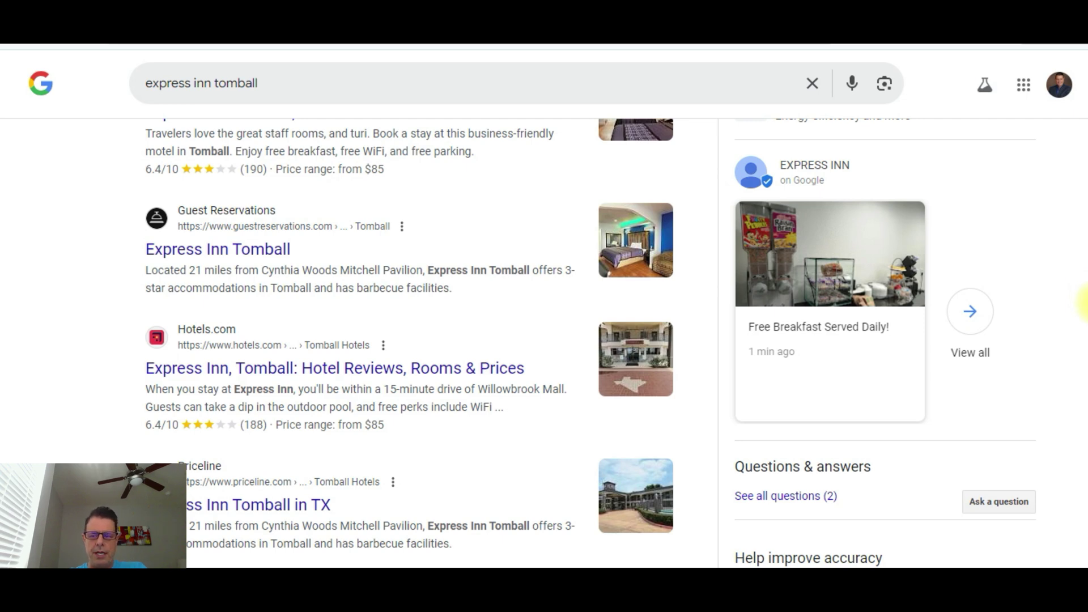
pyautogui.scroll(3, 1084, 303)
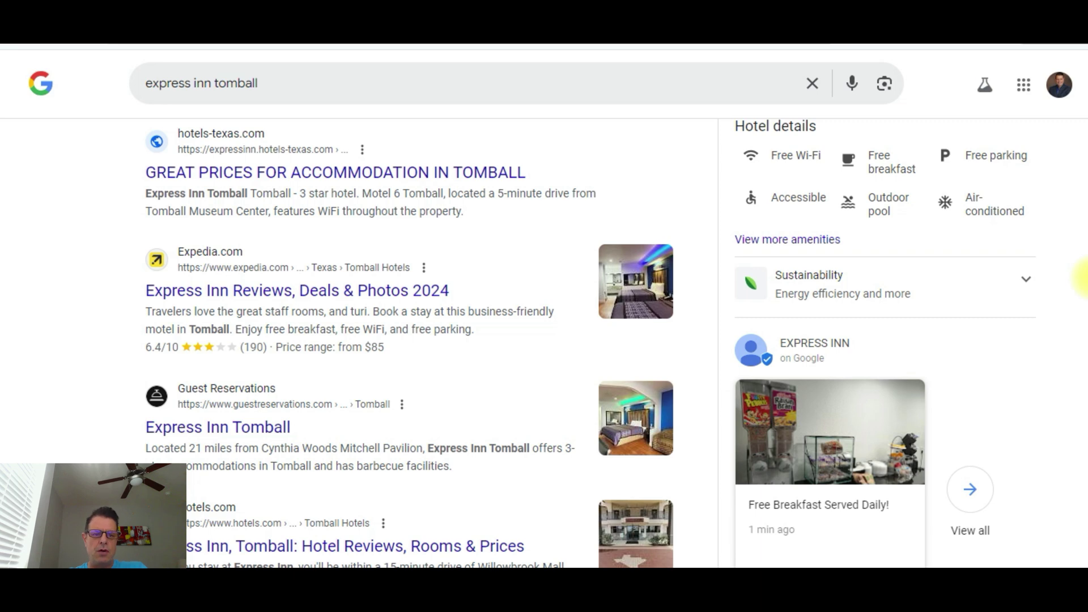
pyautogui.scroll(3, 1084, 278)
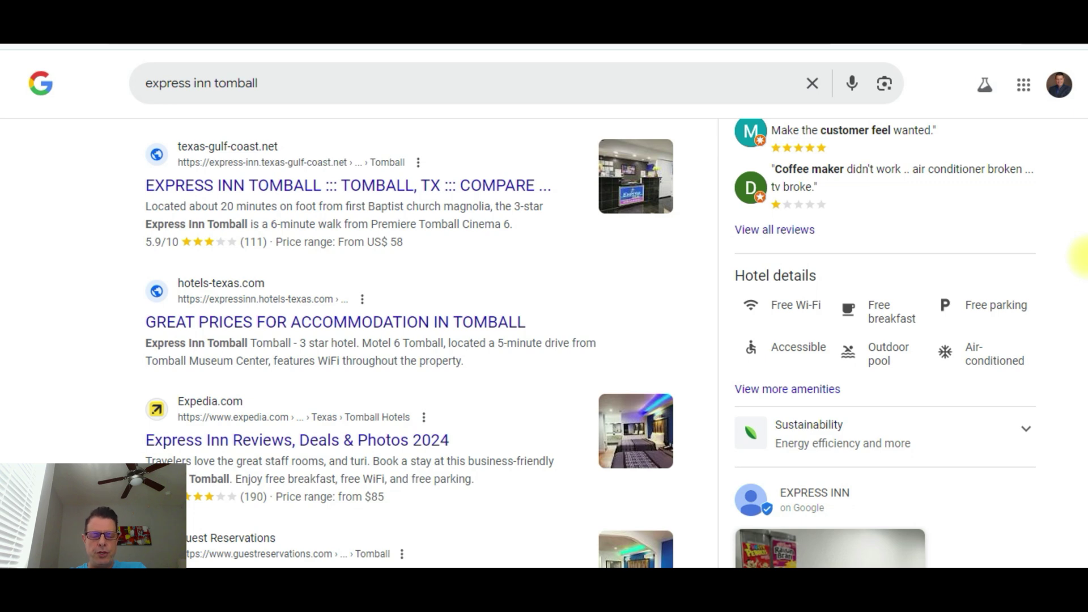
pyautogui.scroll(1, 1083, 255)
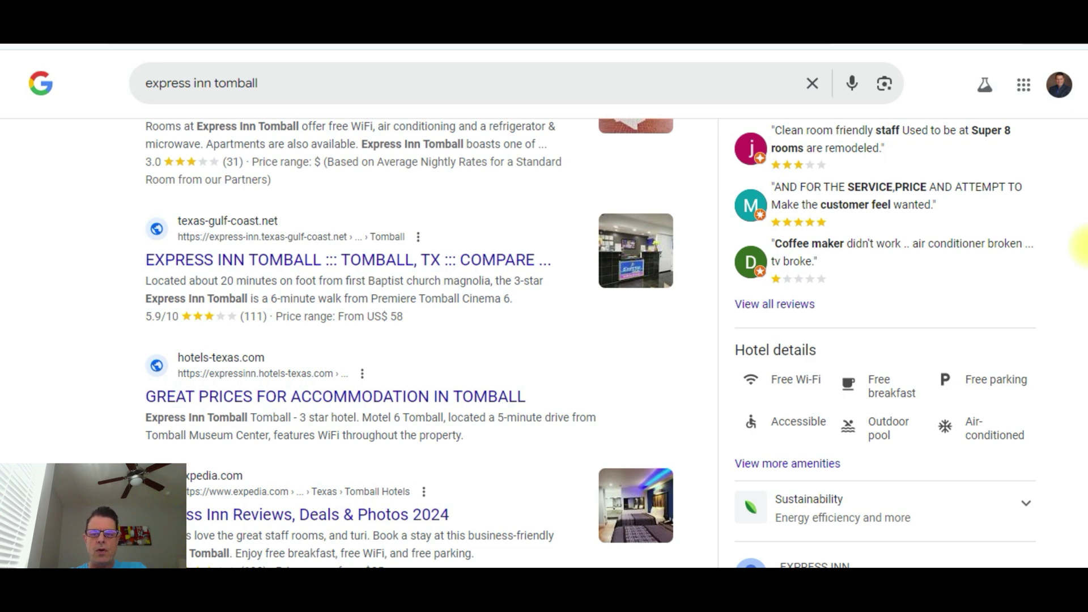
pyautogui.moveTo(1083, 246); pyautogui.dragTo(1079, 111)
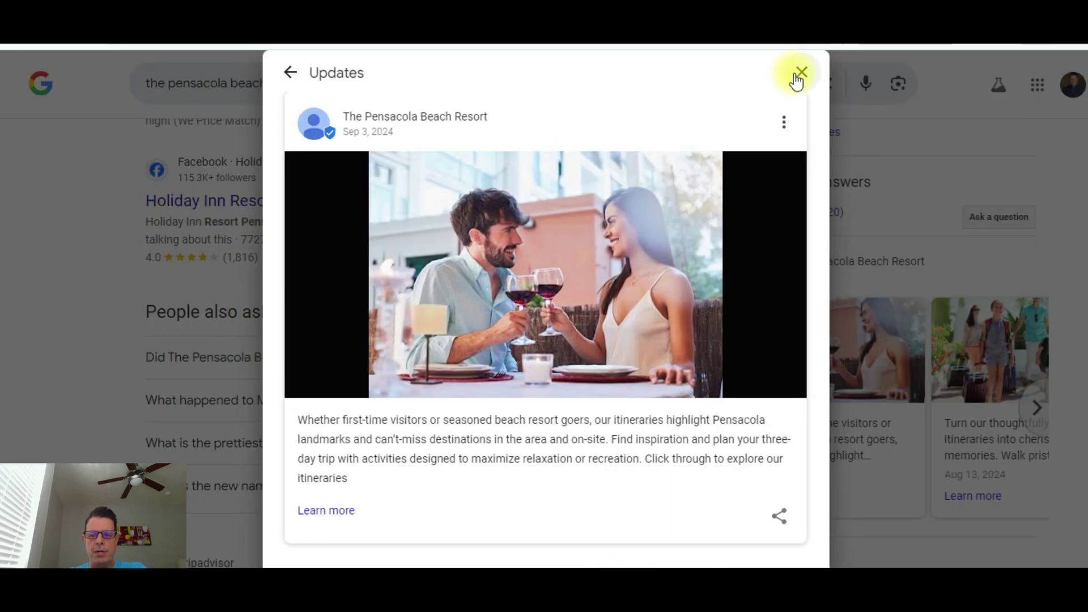
# Close the resort's updates dialog and page forward through four of its update cards
pyautogui.click(800, 72)
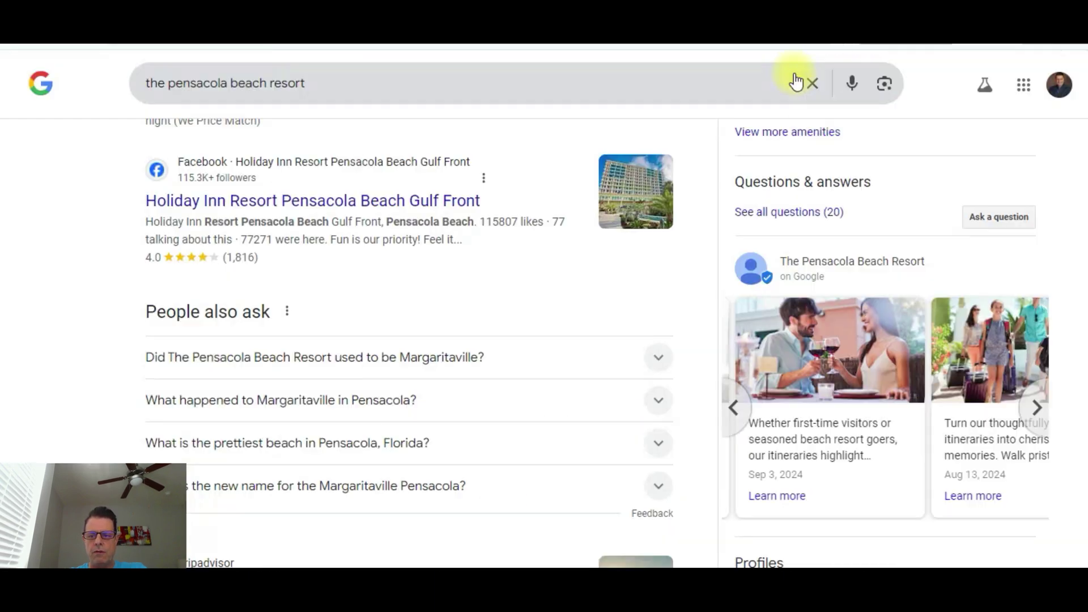
pyautogui.click(1039, 408)
pyautogui.click(1039, 408)
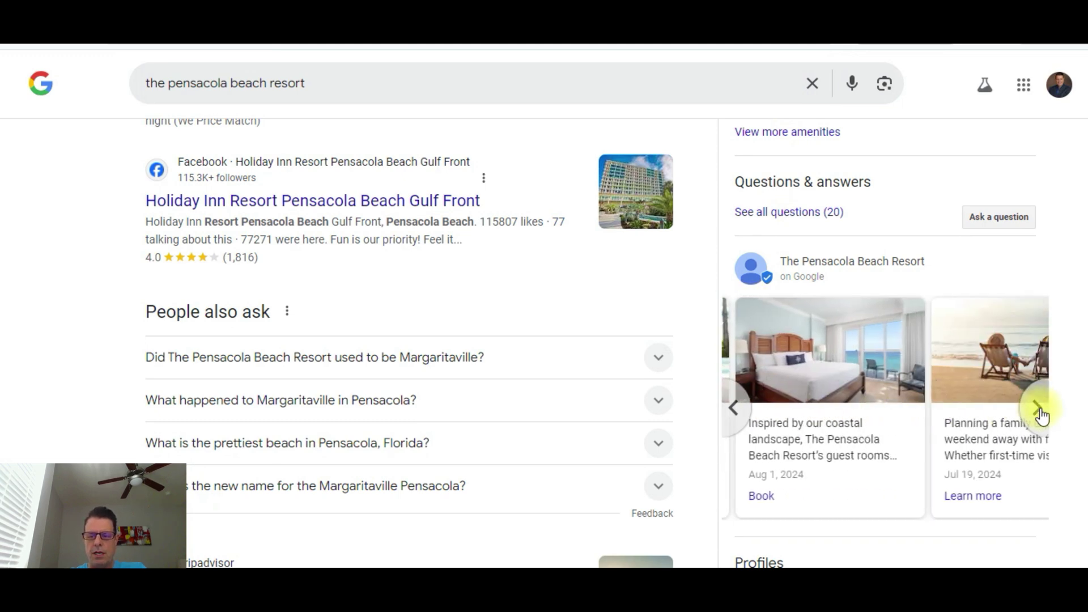
pyautogui.click(1038, 408)
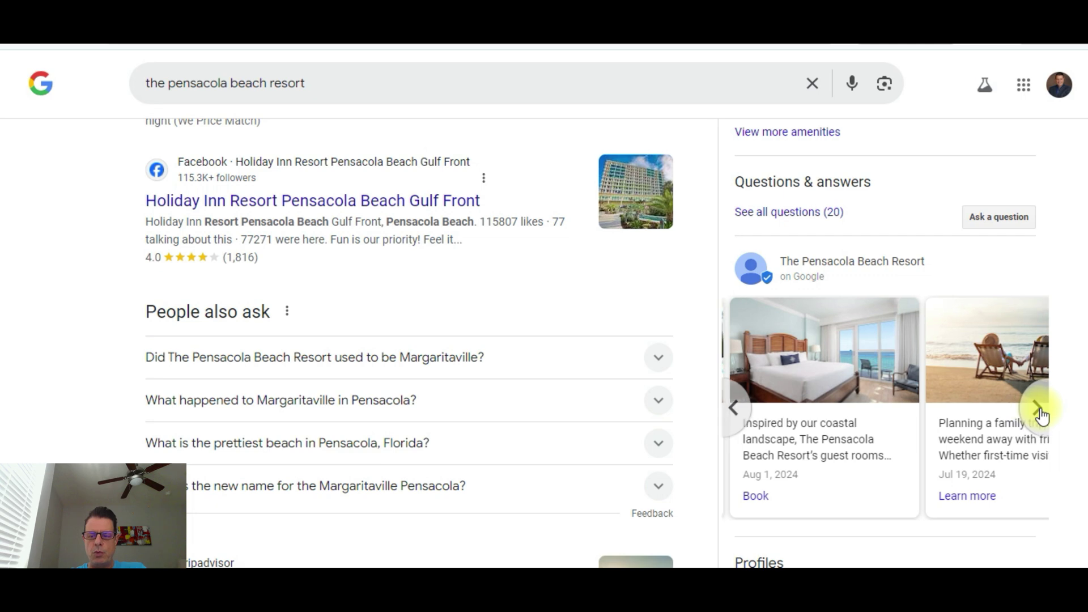
pyautogui.click(1039, 409)
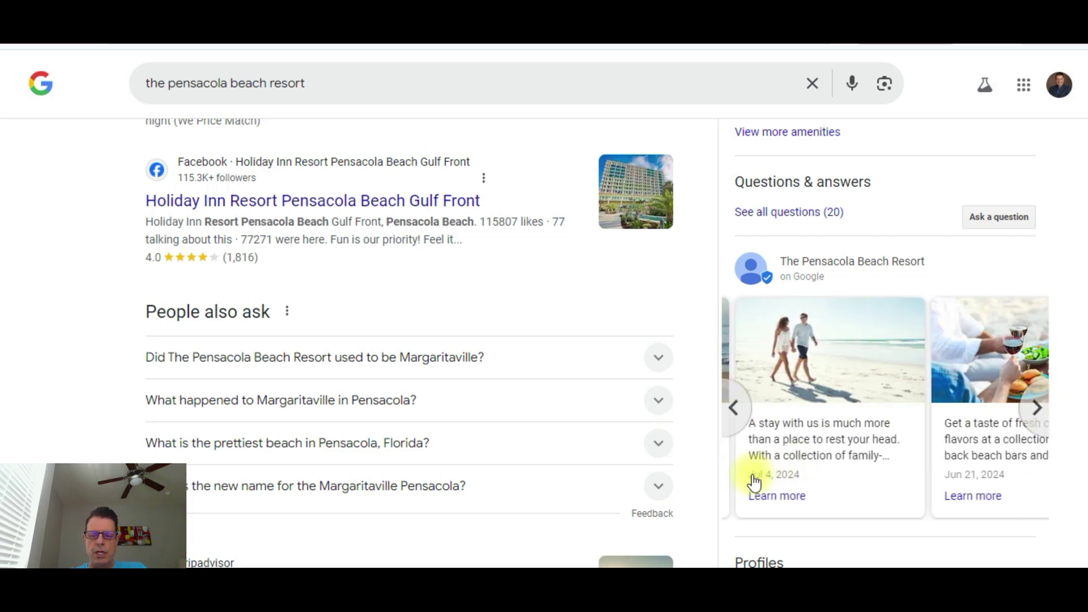
# Page back through three earlier Pensacola Beach Resort update cards, then switch to another results tab
pyautogui.click(736, 414)
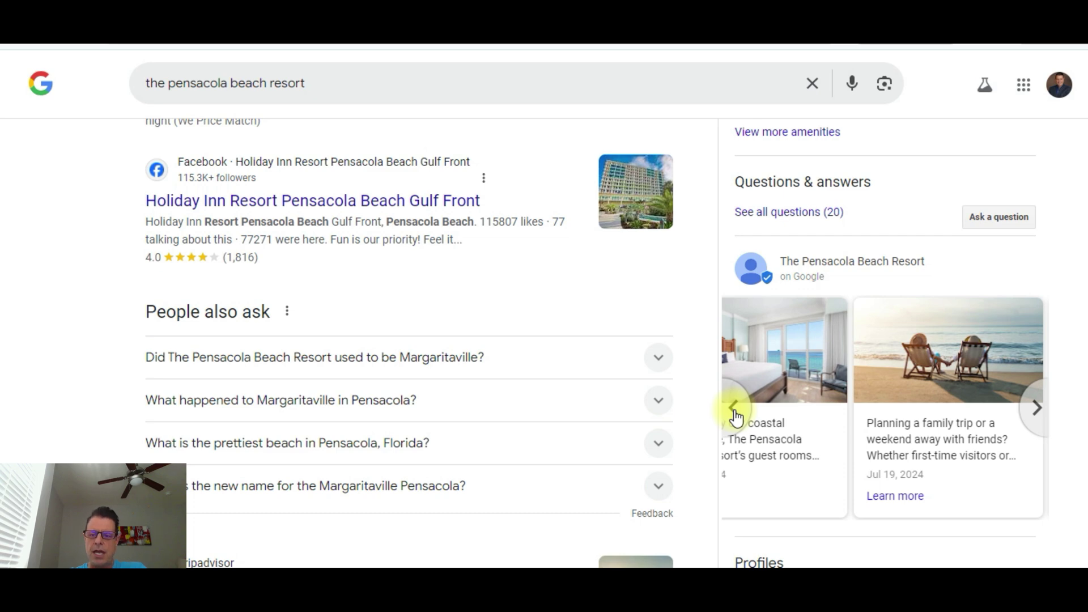
pyautogui.click(735, 409)
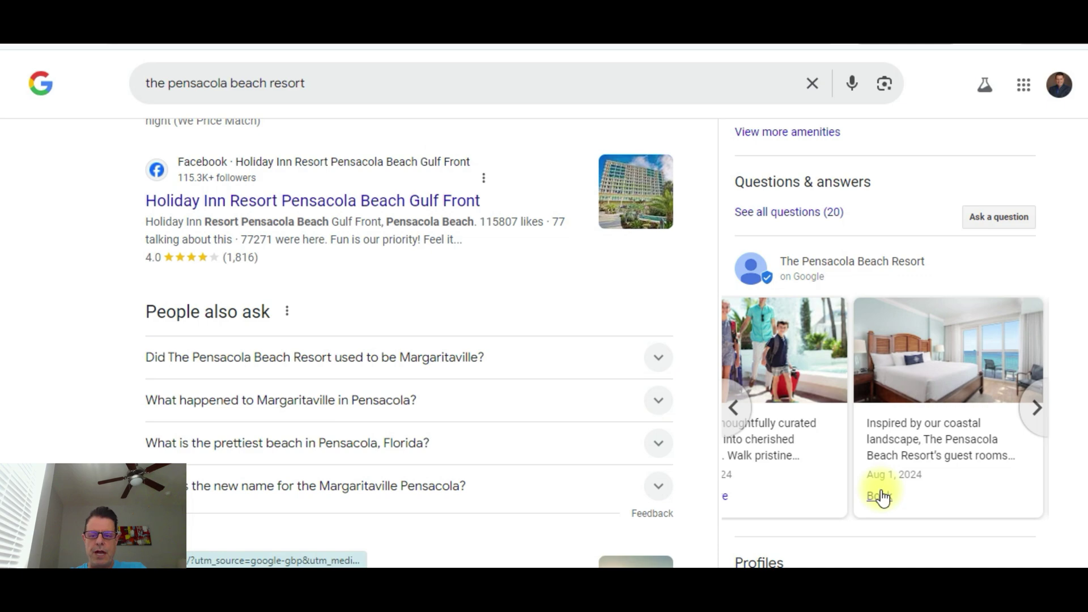
pyautogui.scroll(7, 1072, 289)
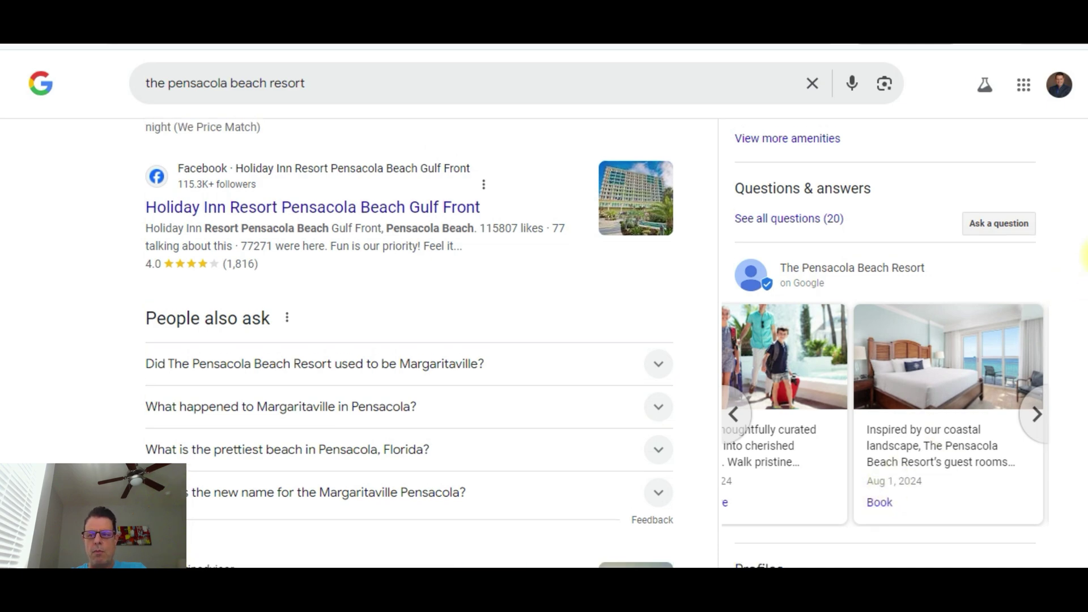
pyautogui.scroll(10, 1084, 209)
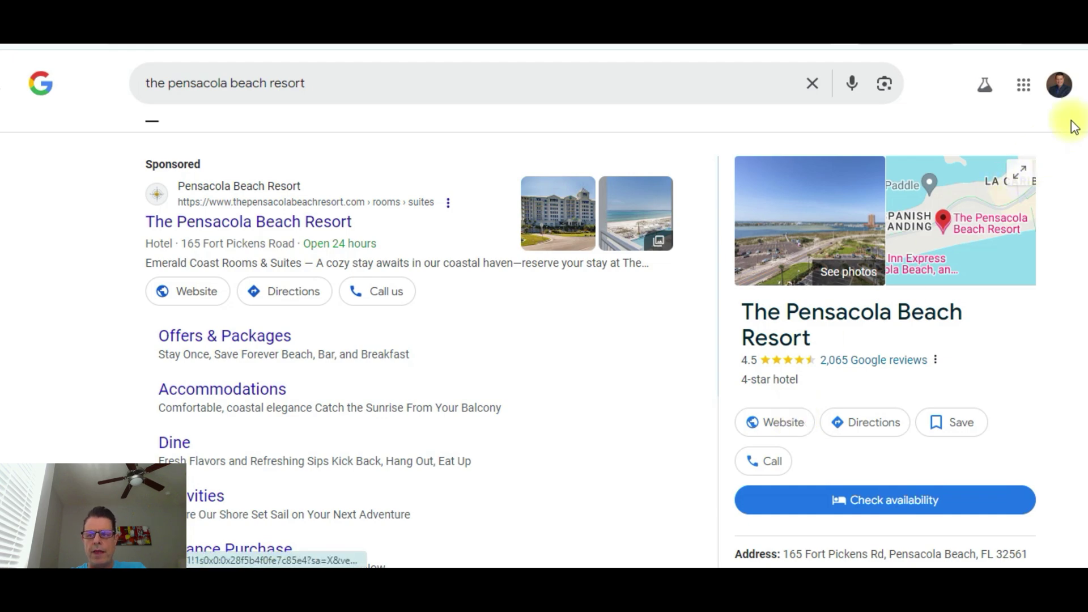
pyautogui.moveTo(1083, 108); pyautogui.dragTo(1083, 280)
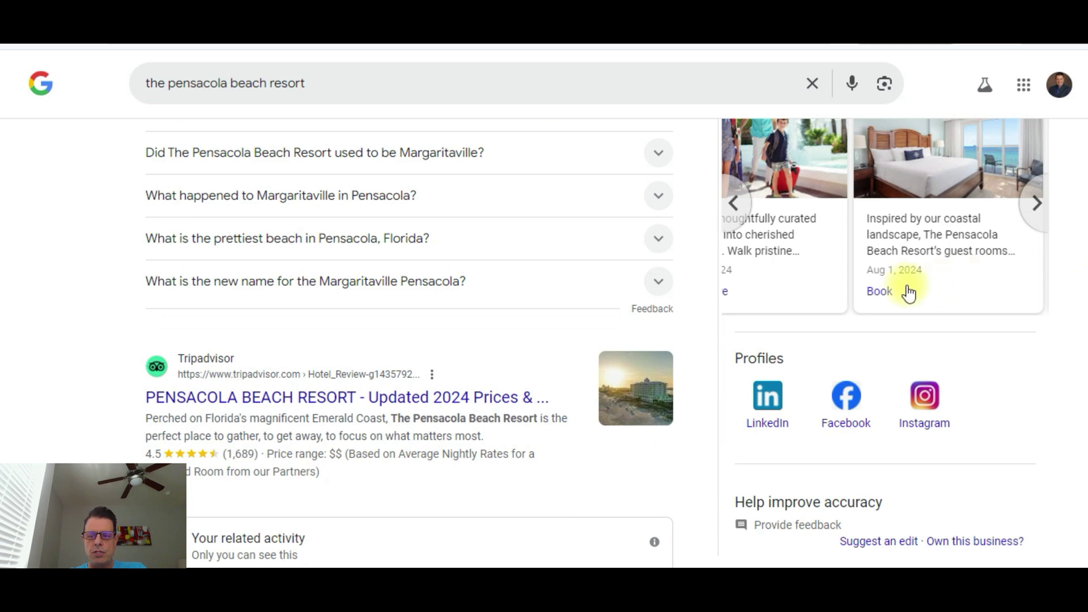
pyautogui.click(733, 203)
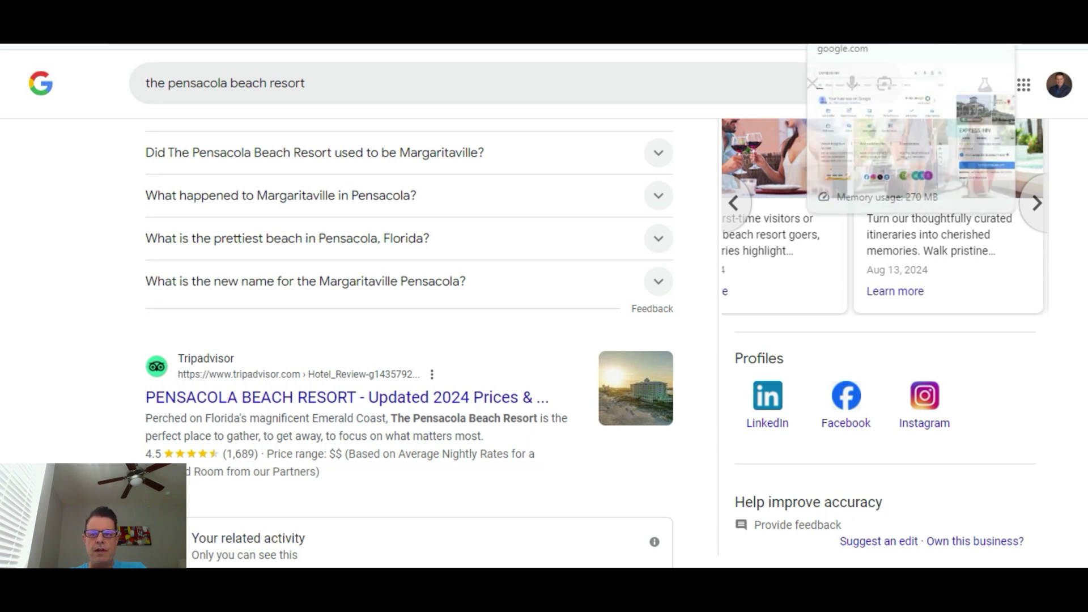
pyautogui.click(852, 45)
# Scroll the express inn tomball results to the EXPRESS INN update 'Free Breakfast Served Daily!', posted 1 min ago
pyautogui.click(828, 45)
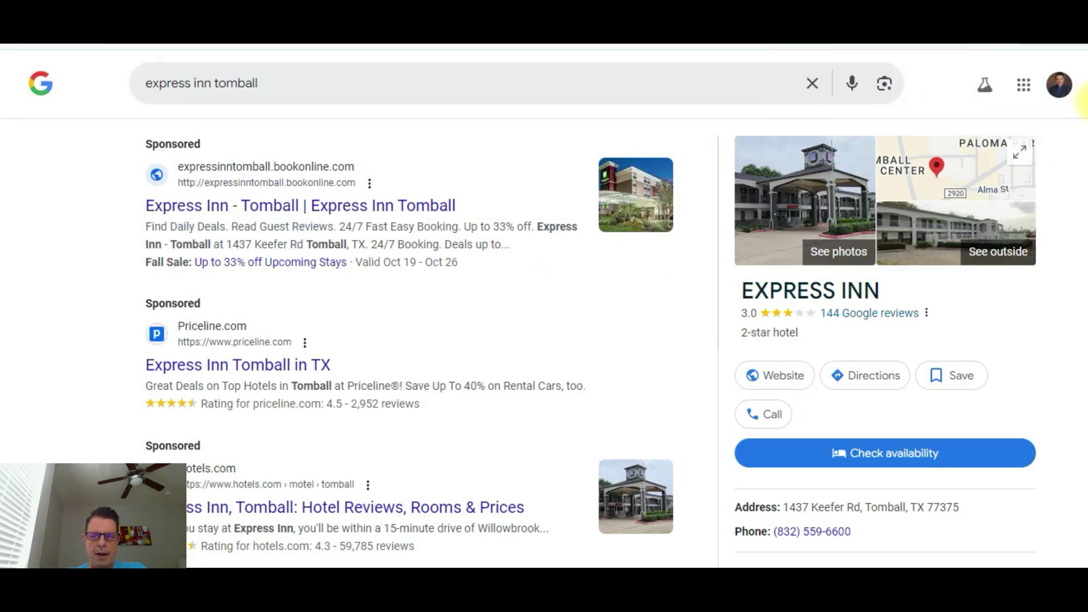
pyautogui.scroll(-2, 1084, 101)
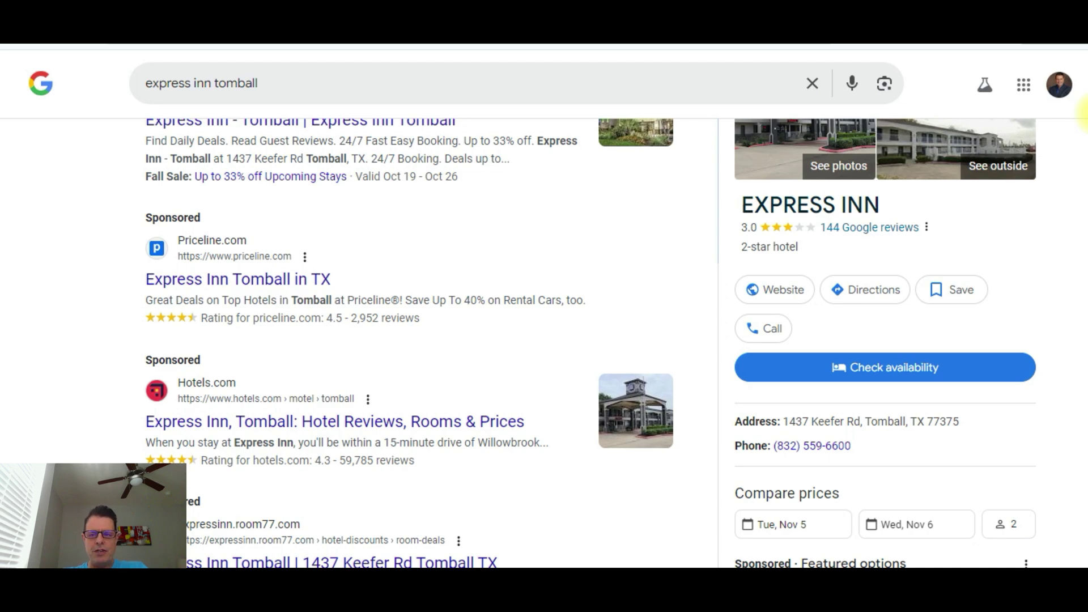
pyautogui.moveTo(1083, 101); pyautogui.dragTo(1084, 193)
pyautogui.scroll(-9, 1084, 213)
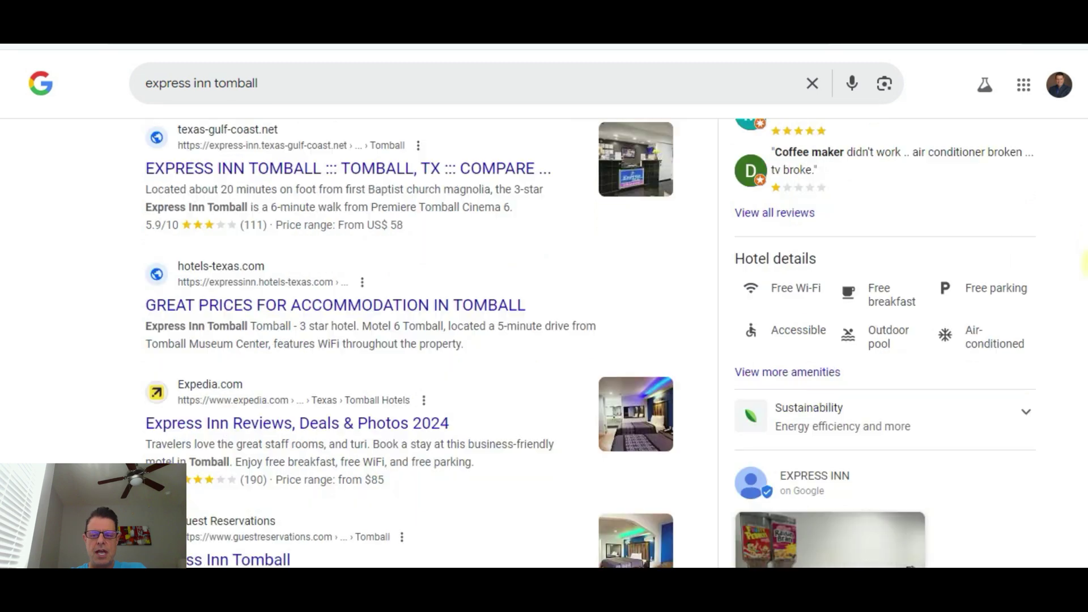
pyautogui.scroll(-1, 1084, 278)
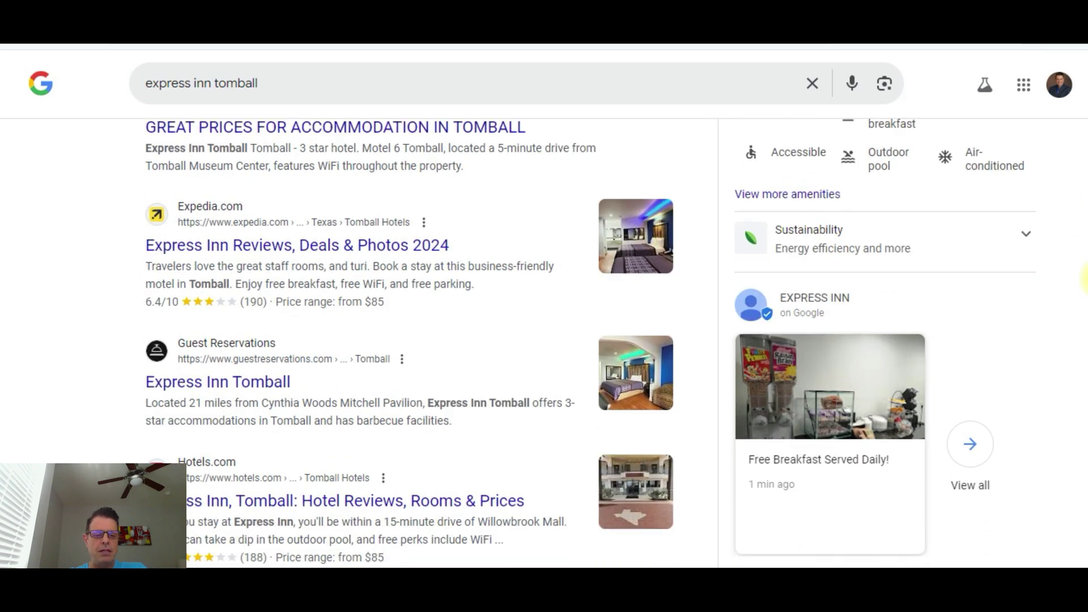